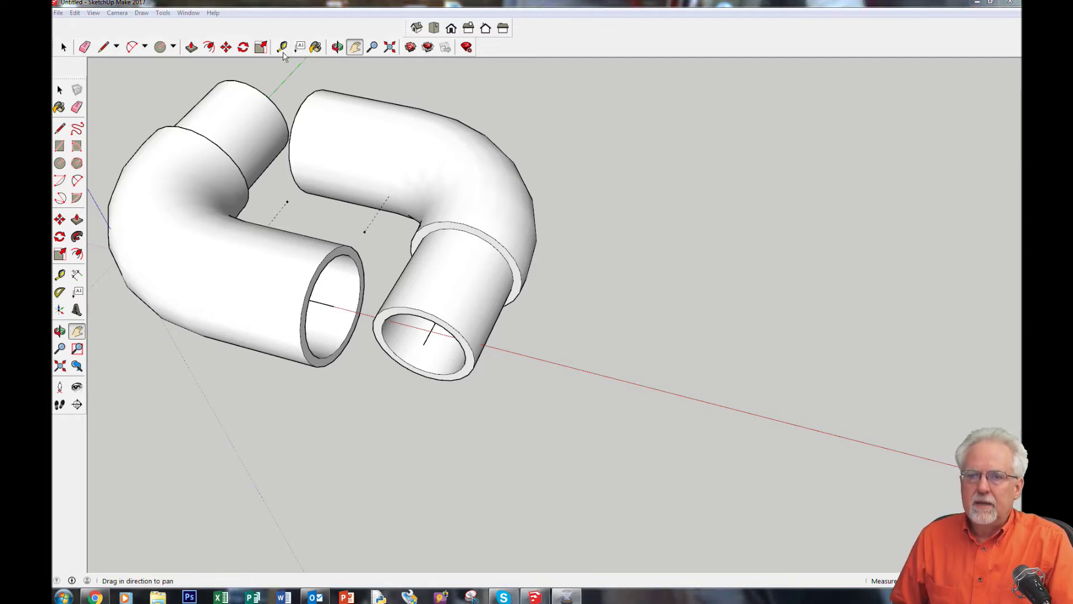
Box-select both elbow joints and delete them
left_click_drag(227, 117, 413, 192)
left_click(64, 47)
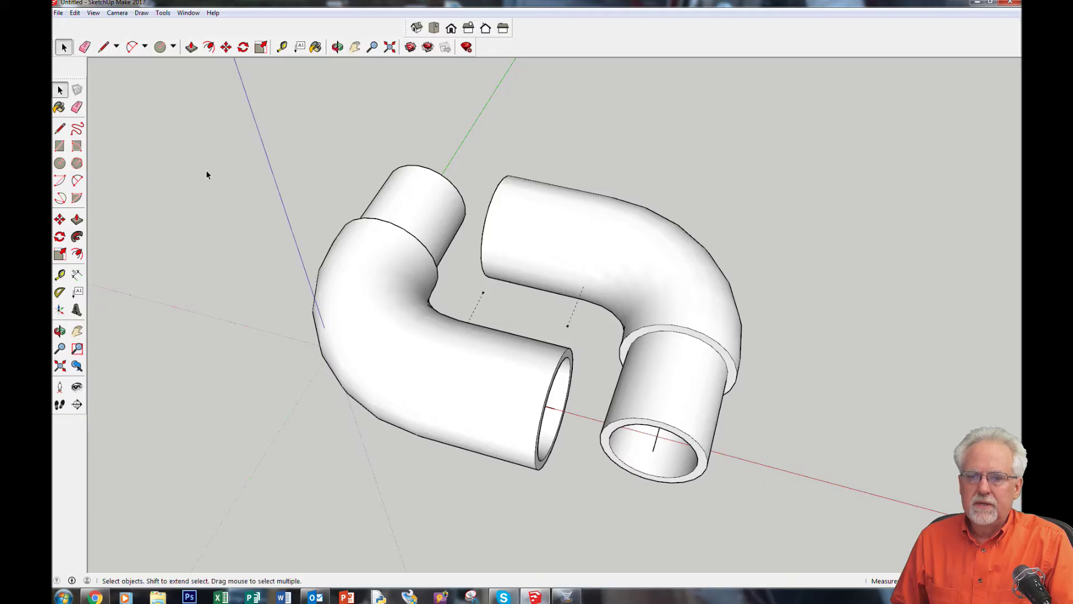
left_click_drag(220, 120, 873, 536)
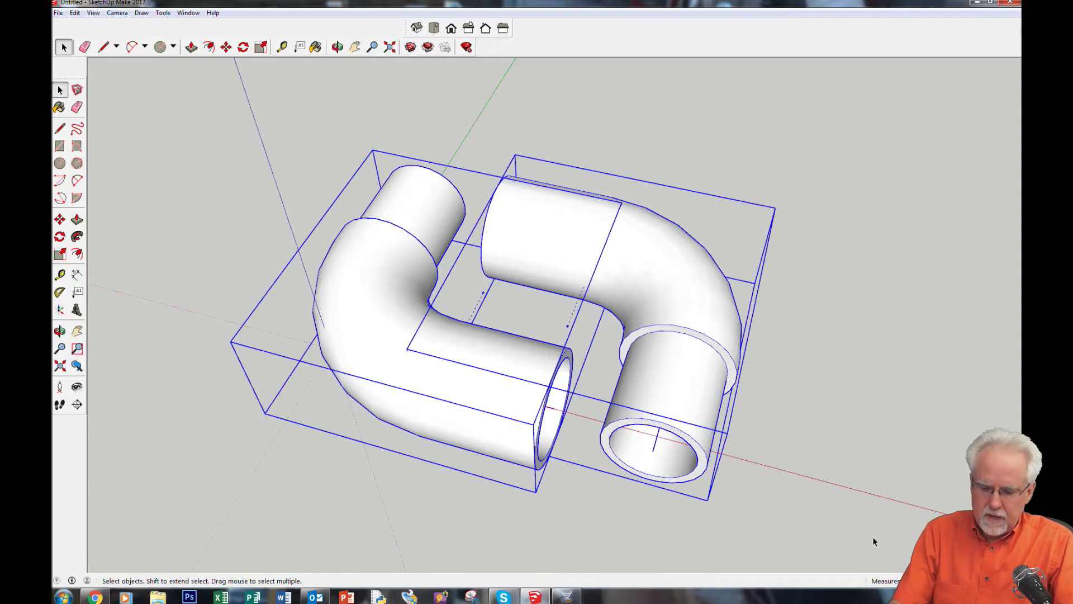
key("Delete")
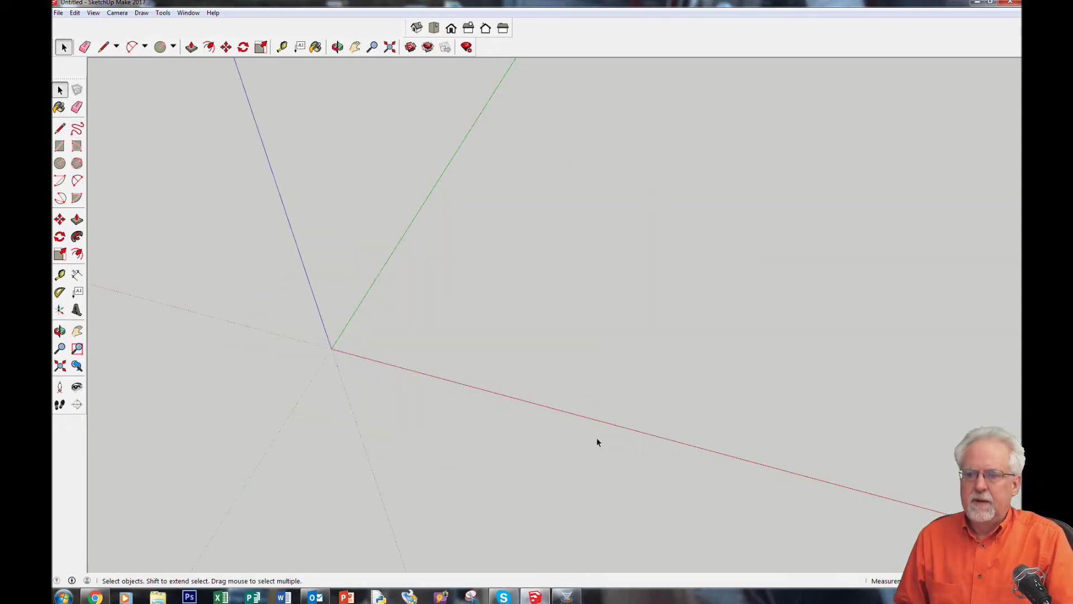
Zoom and pan so the axes origin sits mid-canvas in the empty model
key("o")
key("space")
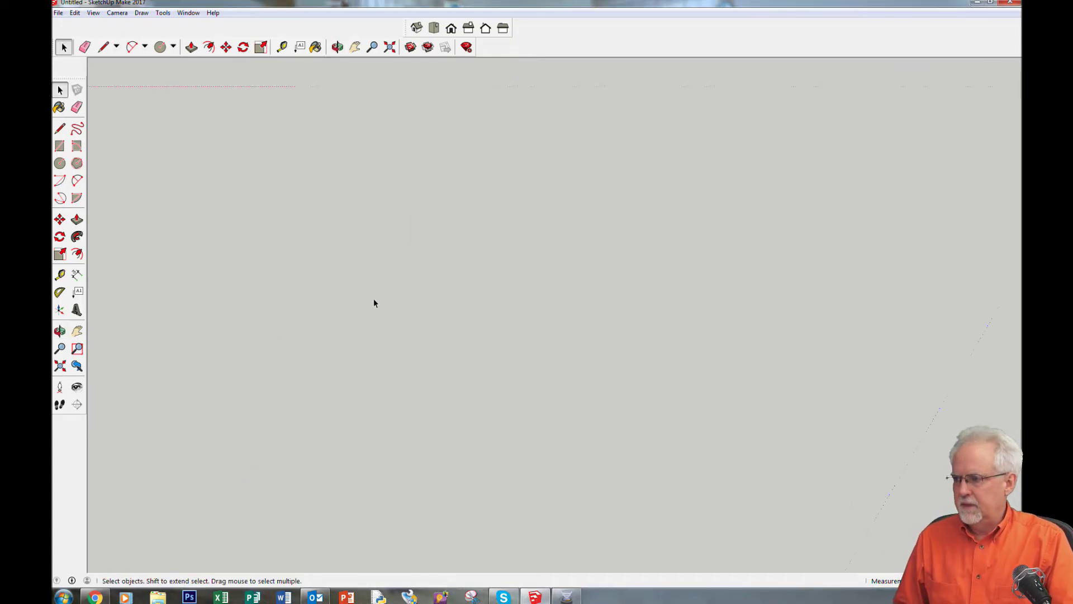
scroll(375, 303, "down", 2)
scroll(376, 316, "up", 2)
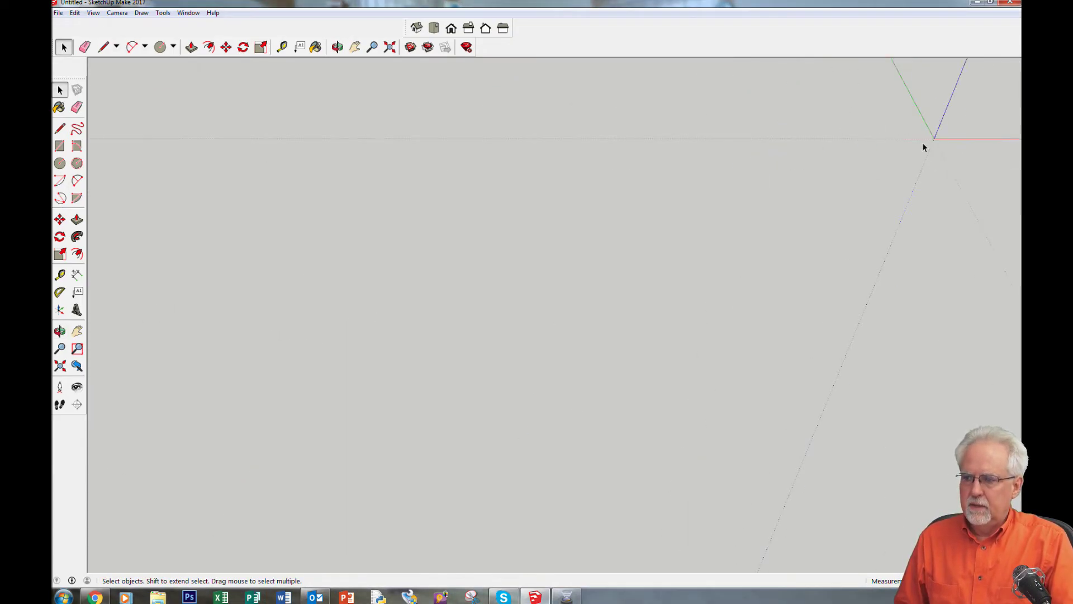
left_click(353, 48)
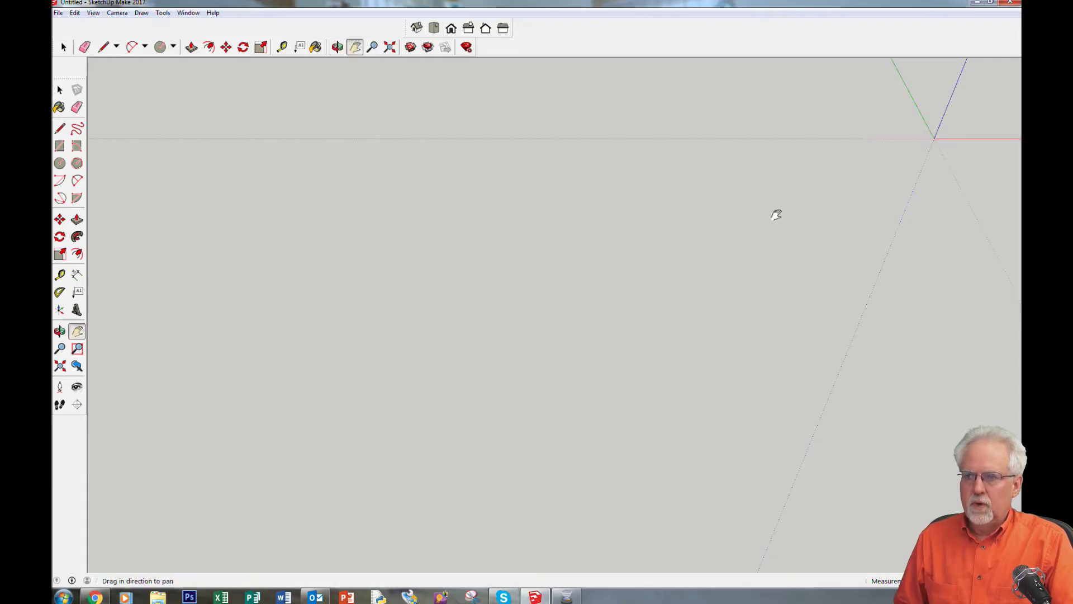
left_click_drag(893, 154, 438, 376)
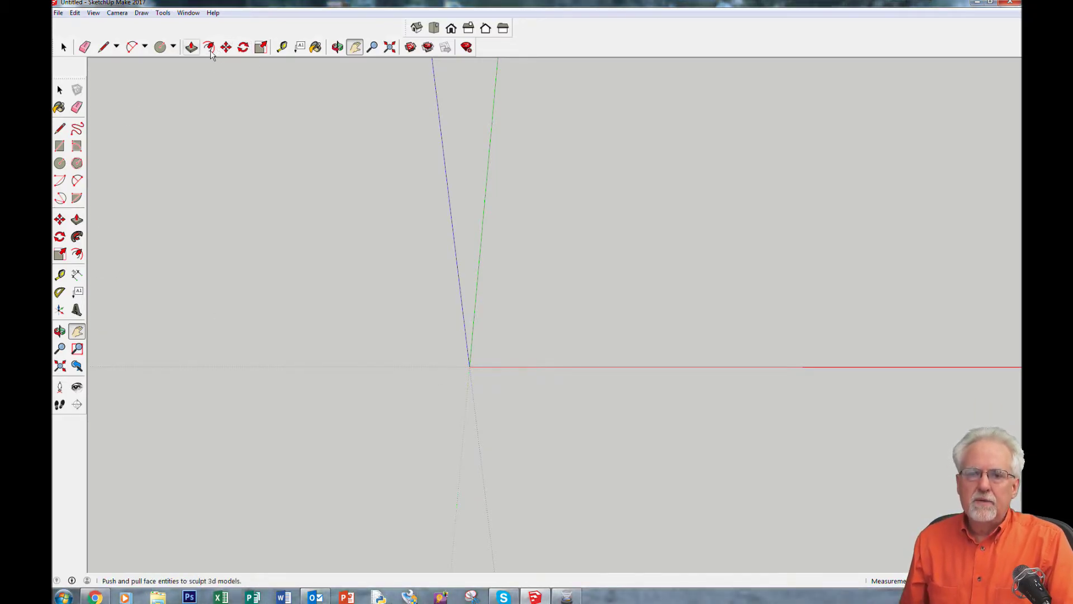
Draw a 2,2 rectangle from the origin standing upright along the red axis, then zoom in
left_click(60, 147)
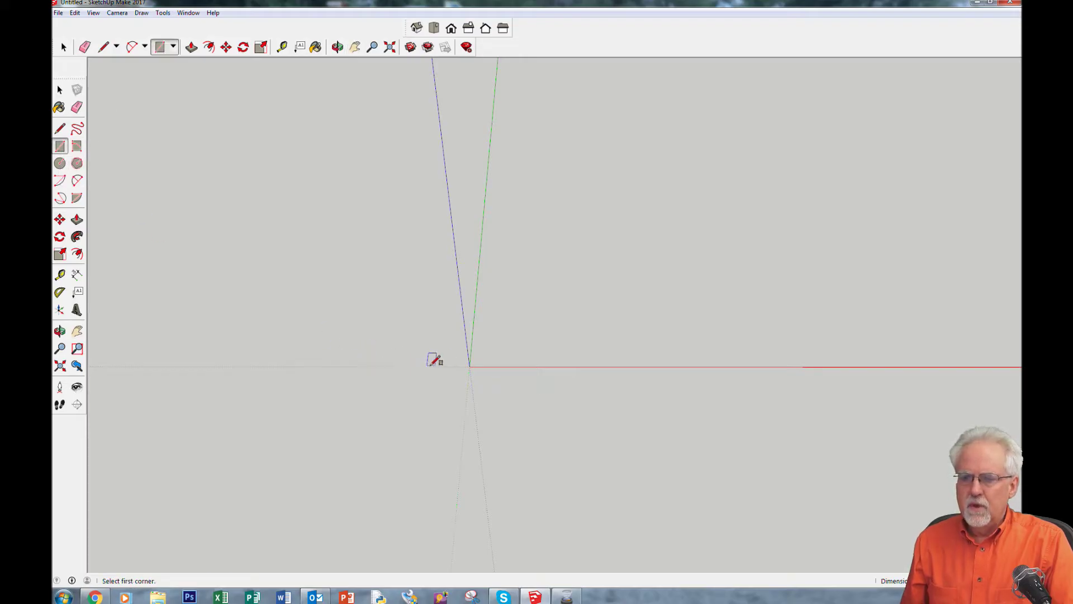
left_click(470, 366)
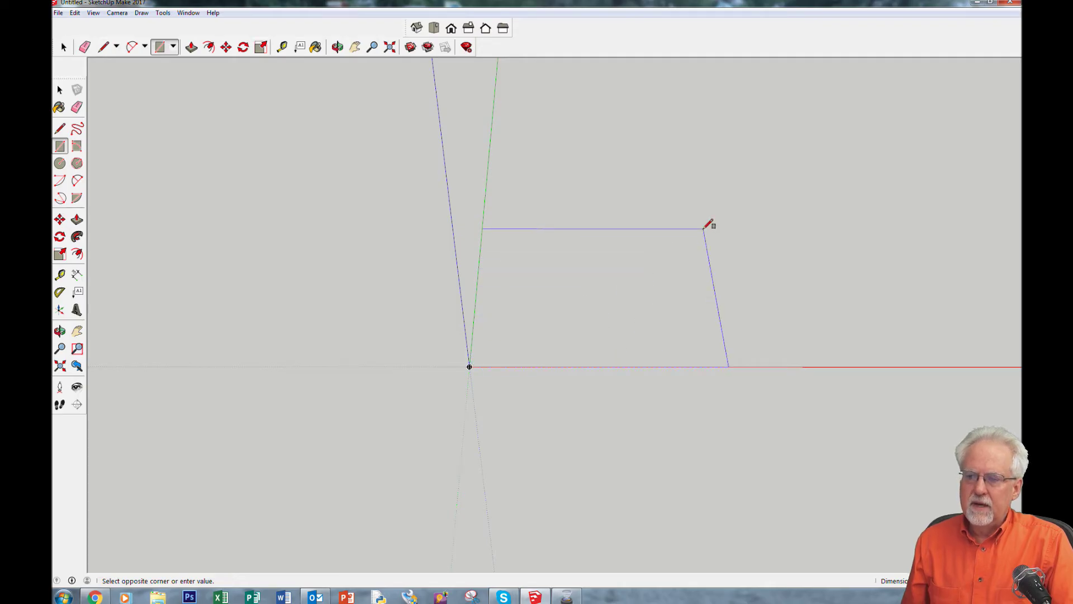
left_click(705, 227)
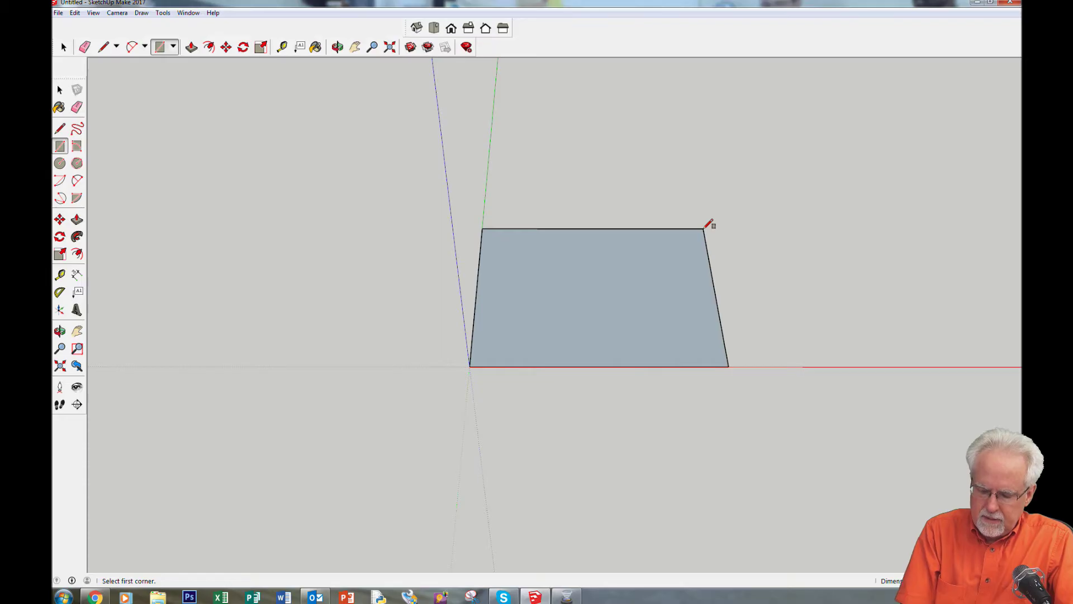
type("2,2")
key("Return")
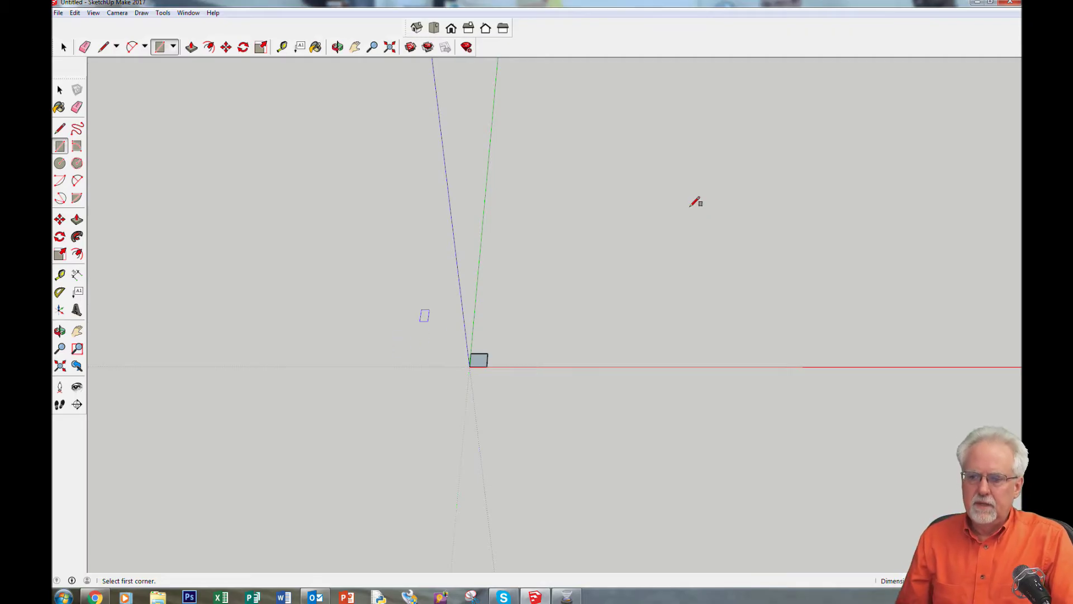
scroll(480, 370, "up", 7)
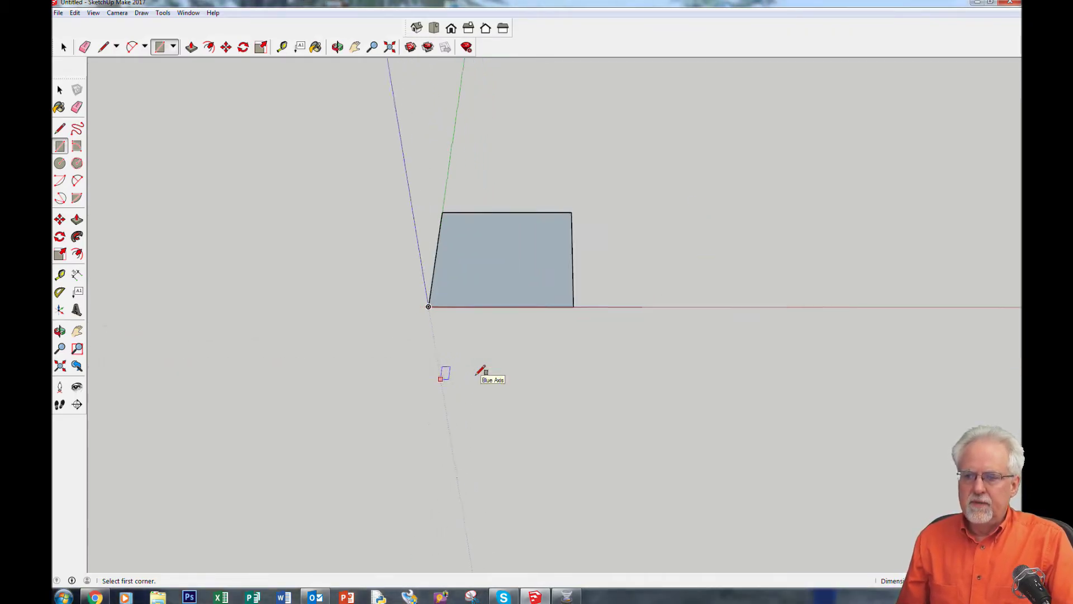
View the face head-on and place a guide point 5' above the bottom edge's midpoint
key("o")
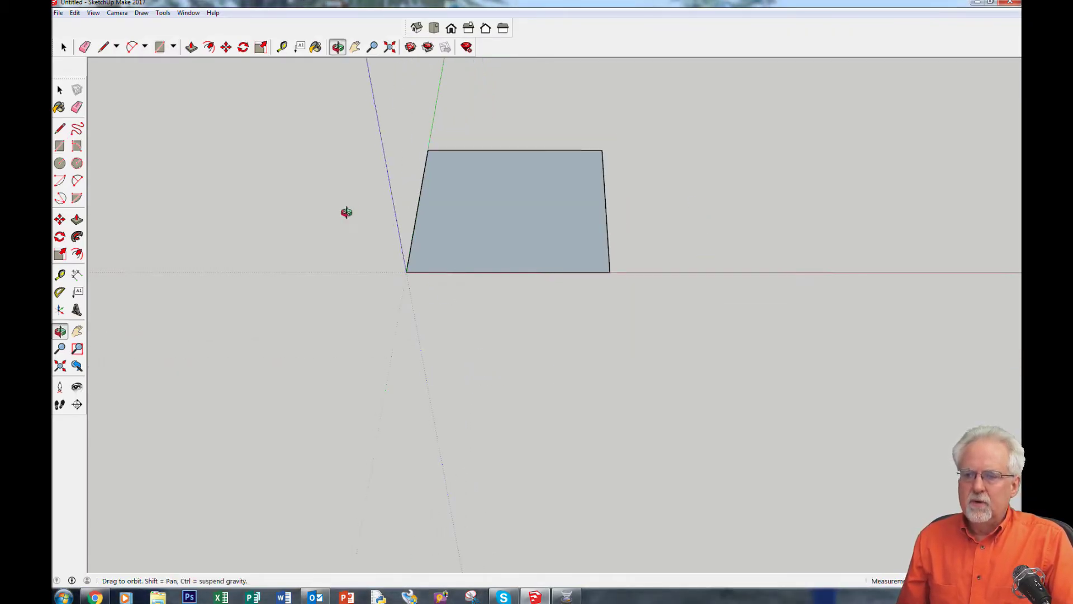
left_click_drag(345, 235, 360, 352)
key("r")
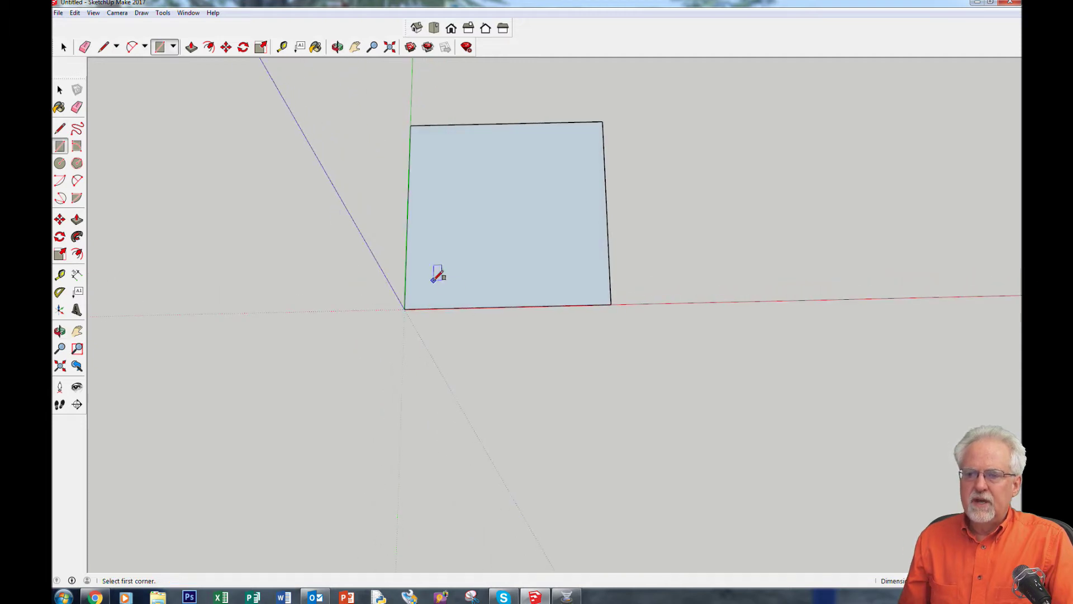
left_click(281, 48)
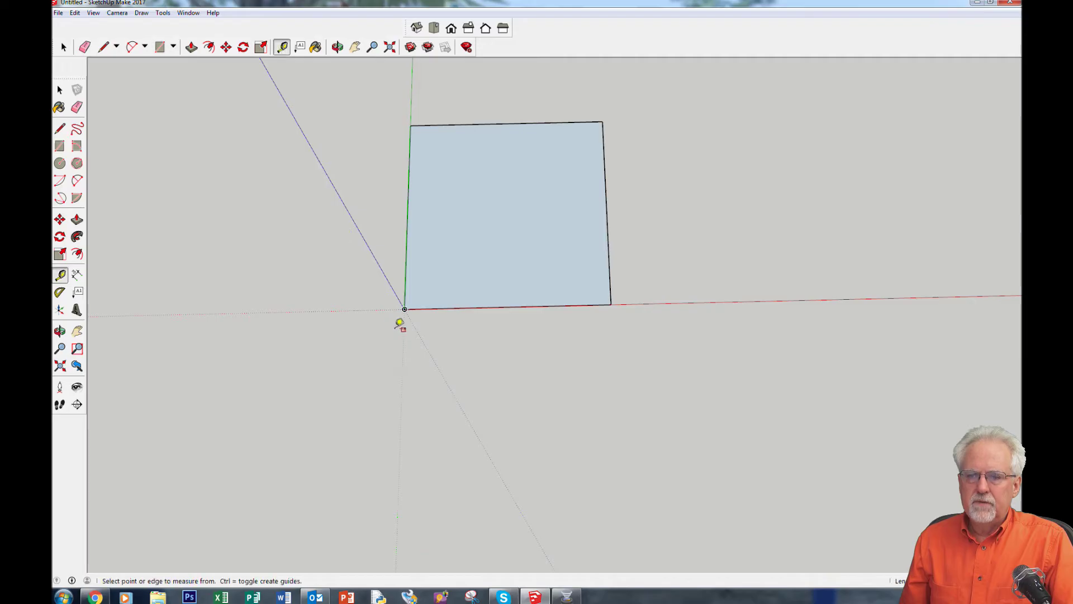
left_click(405, 308)
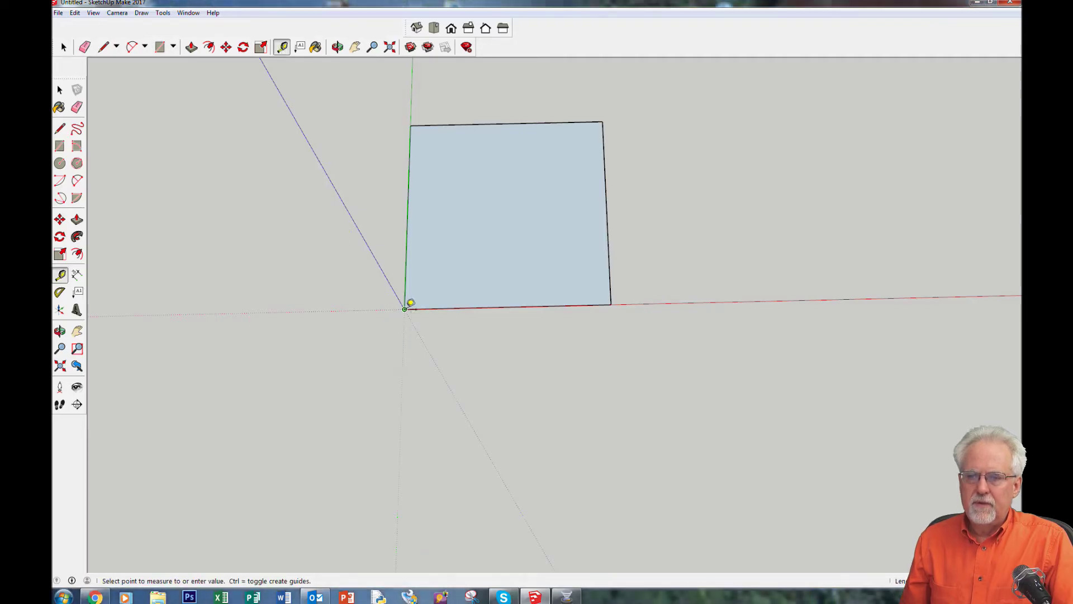
left_click(496, 306)
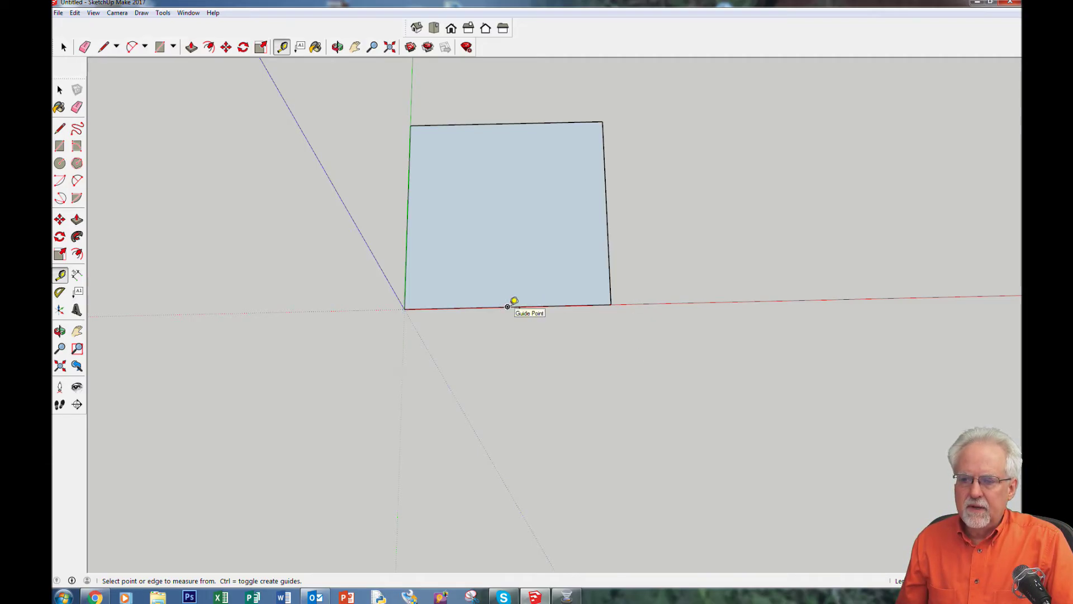
left_click(507, 307)
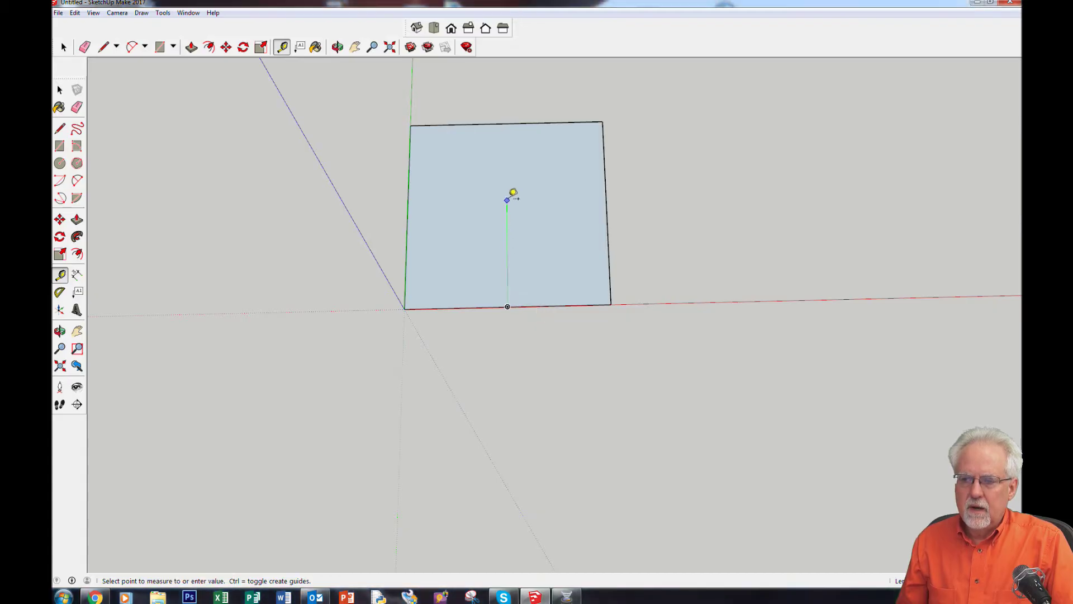
left_click(508, 193)
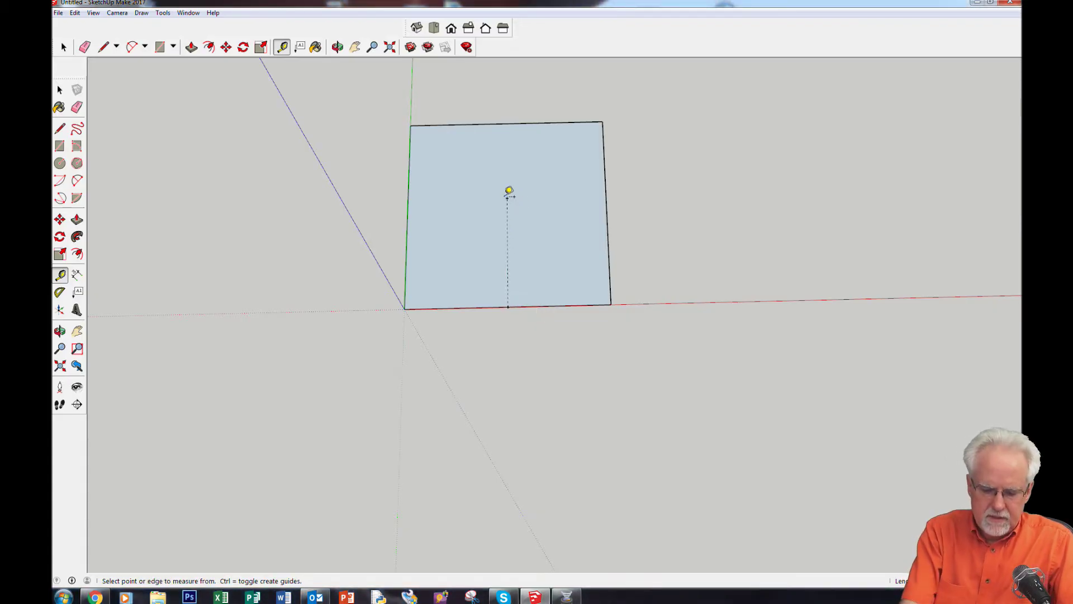
type("5'")
key("Return")
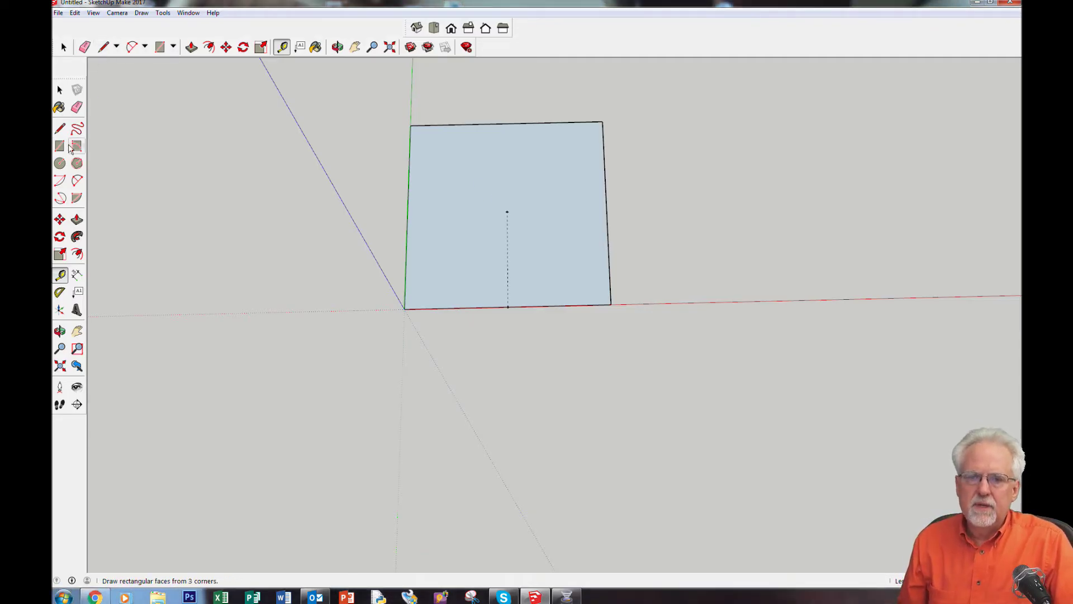
Draw a circle centred on the guide point with its radius reaching the bottom edge's midpoint
left_click(60, 162)
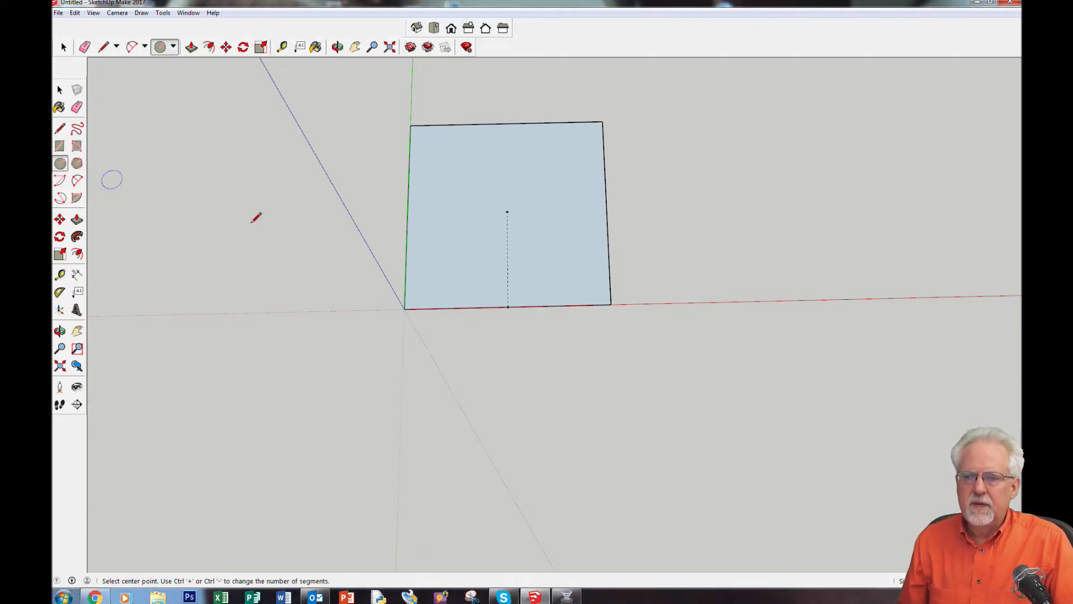
left_click(507, 212)
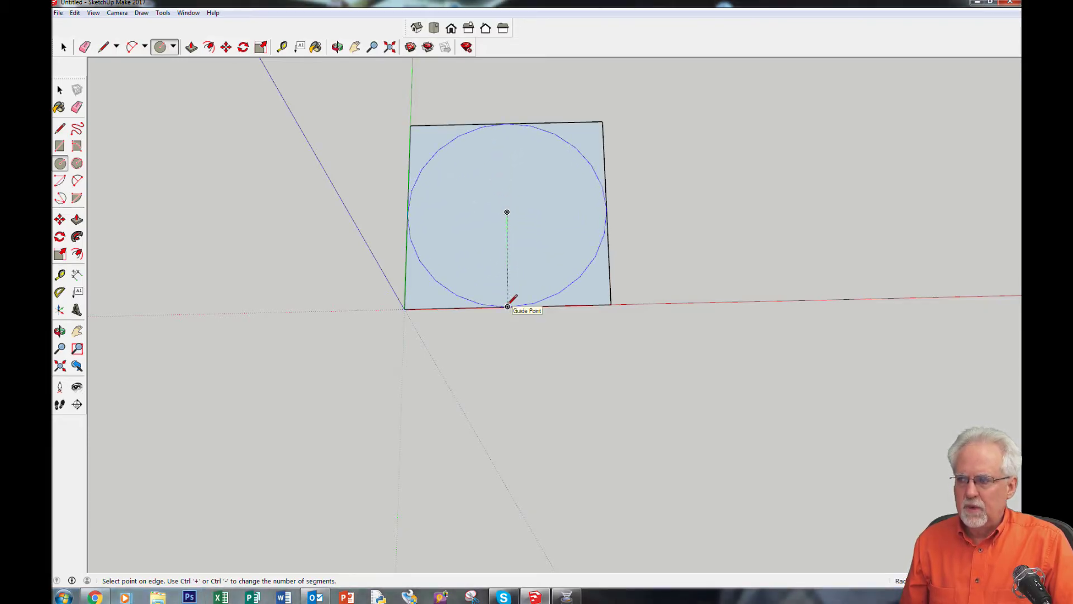
left_click(507, 306)
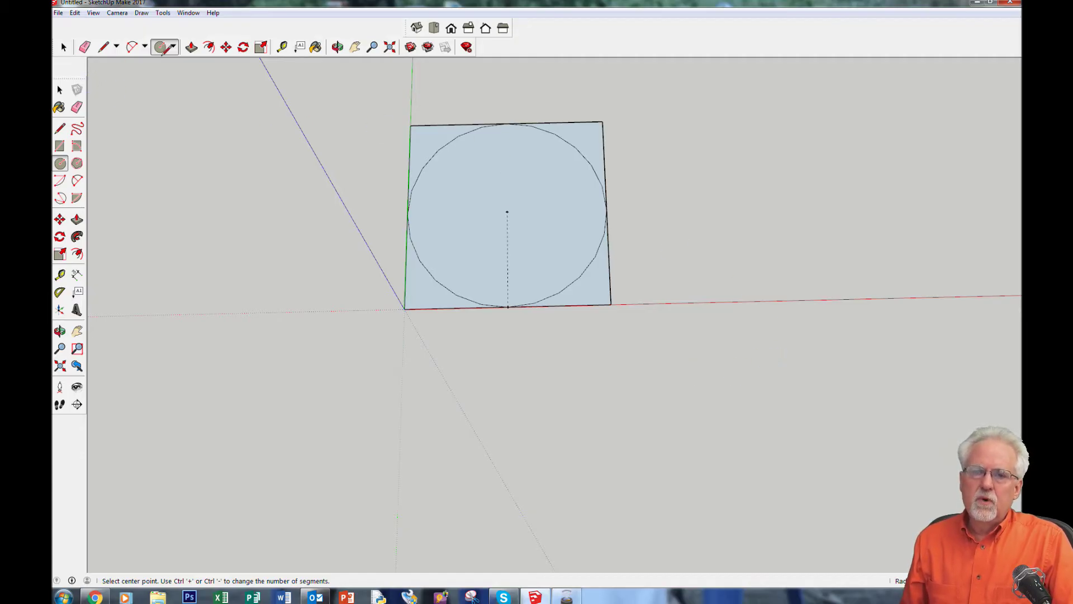
Erase the square's left edge, the bottom edge left of the circle and the lower-right arc
scroll(490, 278, "up", 3)
left_click(354, 47)
left_click_drag(362, 133, 360, 263)
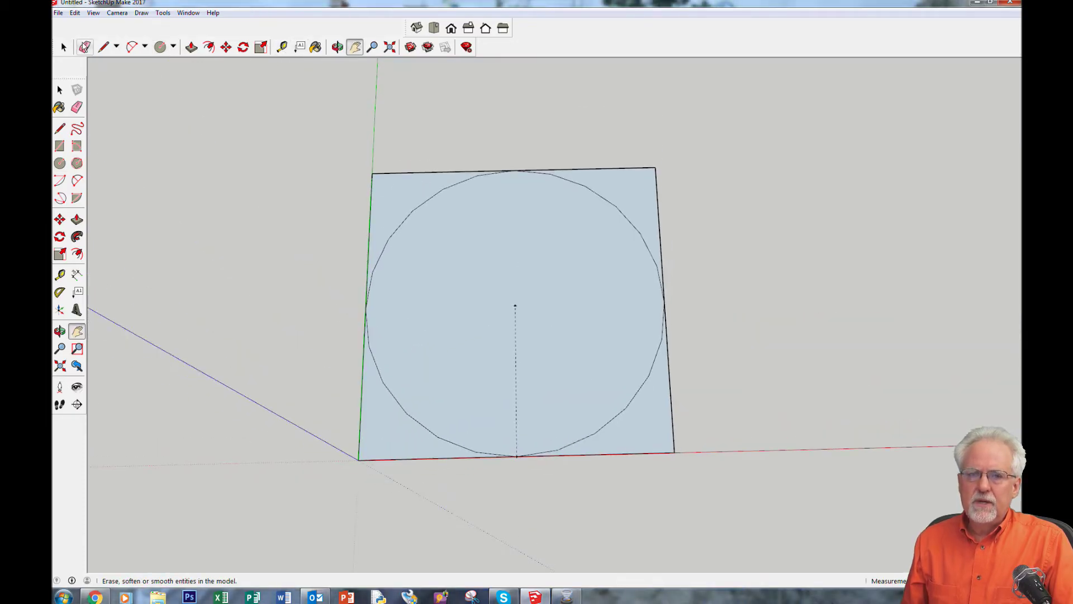
left_click(85, 47)
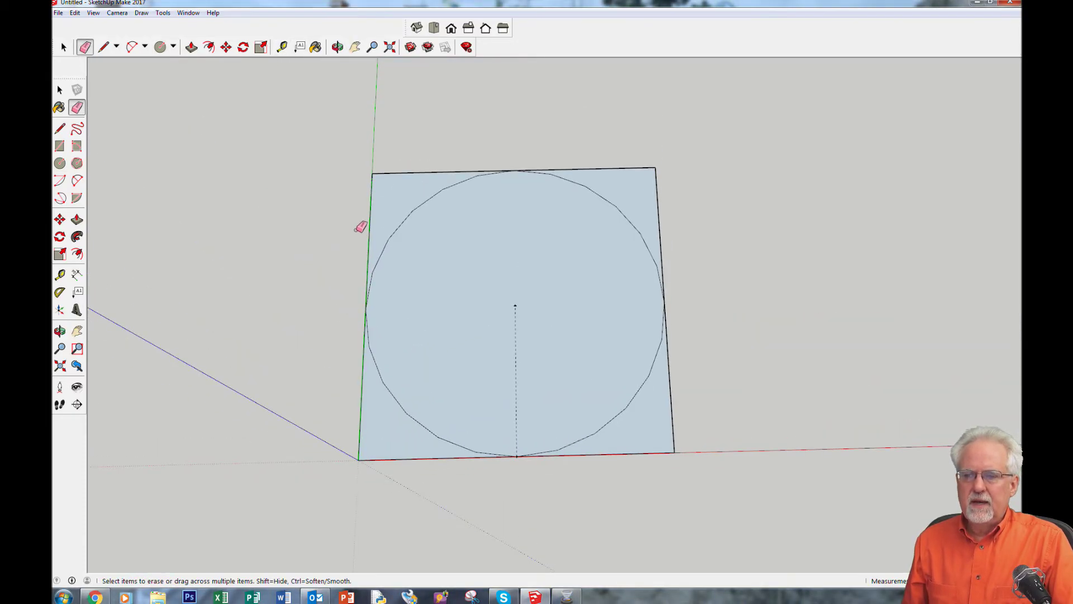
left_click(363, 378)
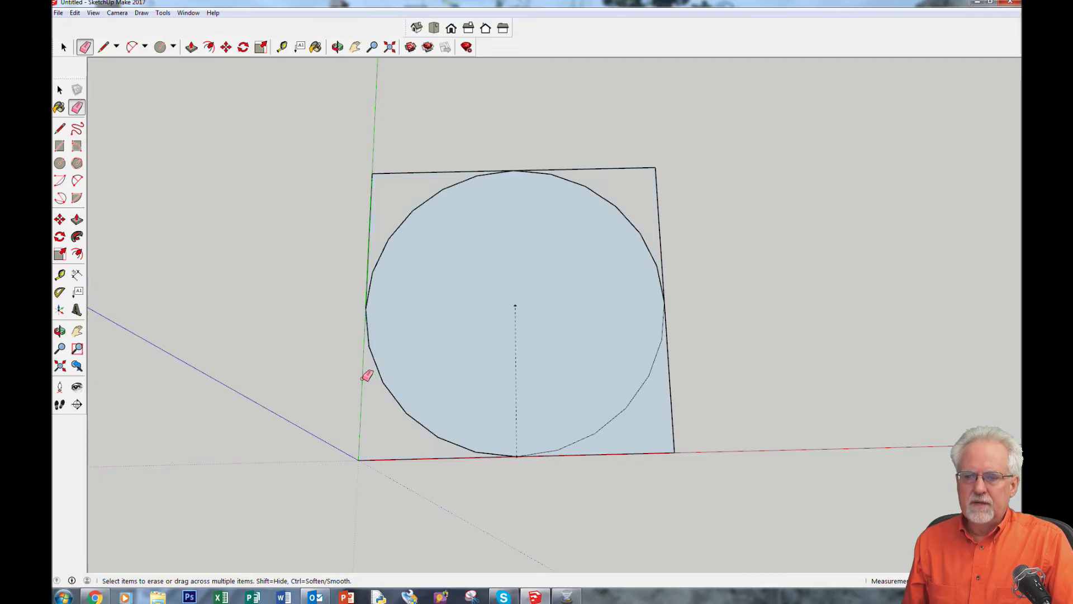
left_click(424, 459)
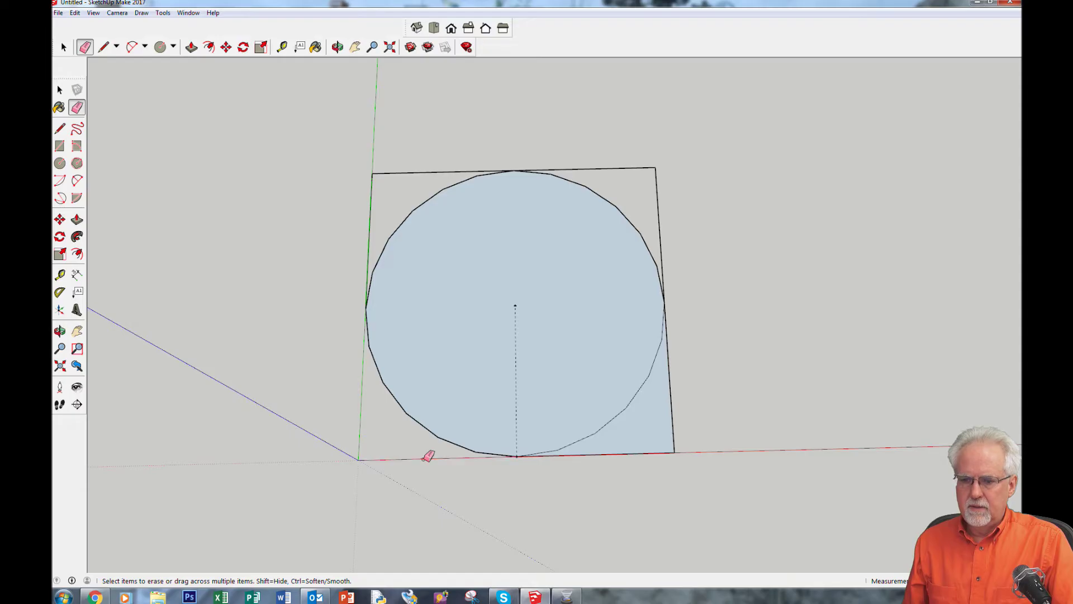
left_click(611, 422)
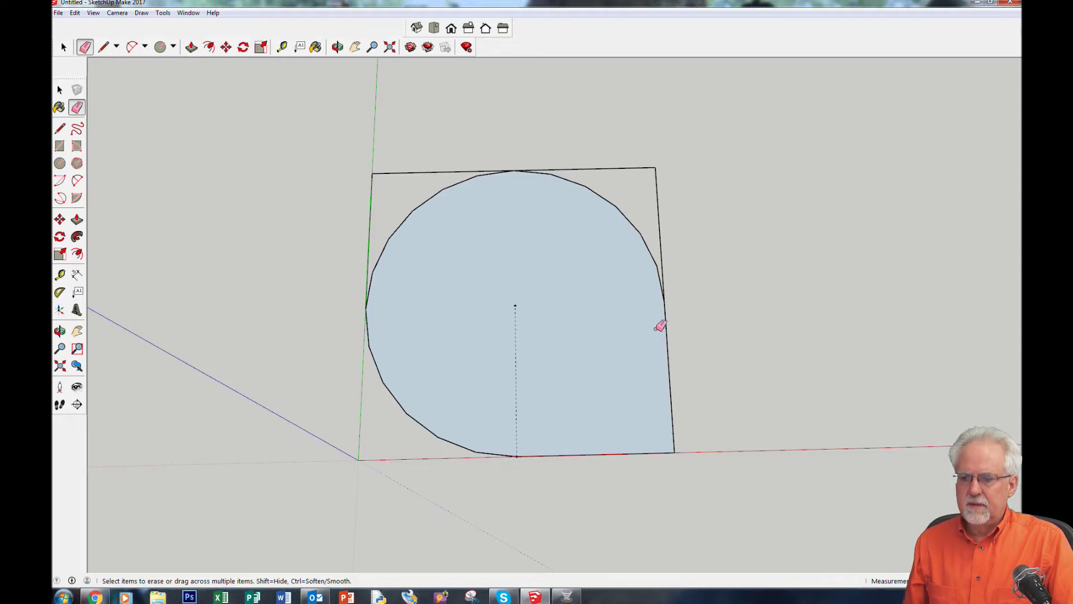
Erase the right edges, upper arcs and top line, leaving only the quarter-arc bend
left_click(671, 316)
left_click(641, 232)
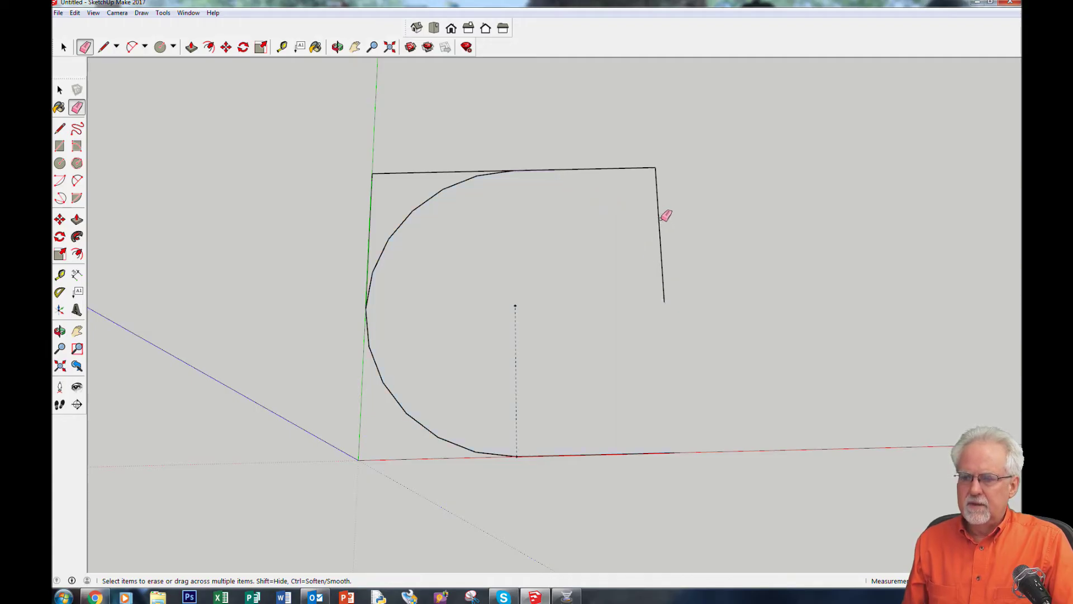
left_click(659, 217)
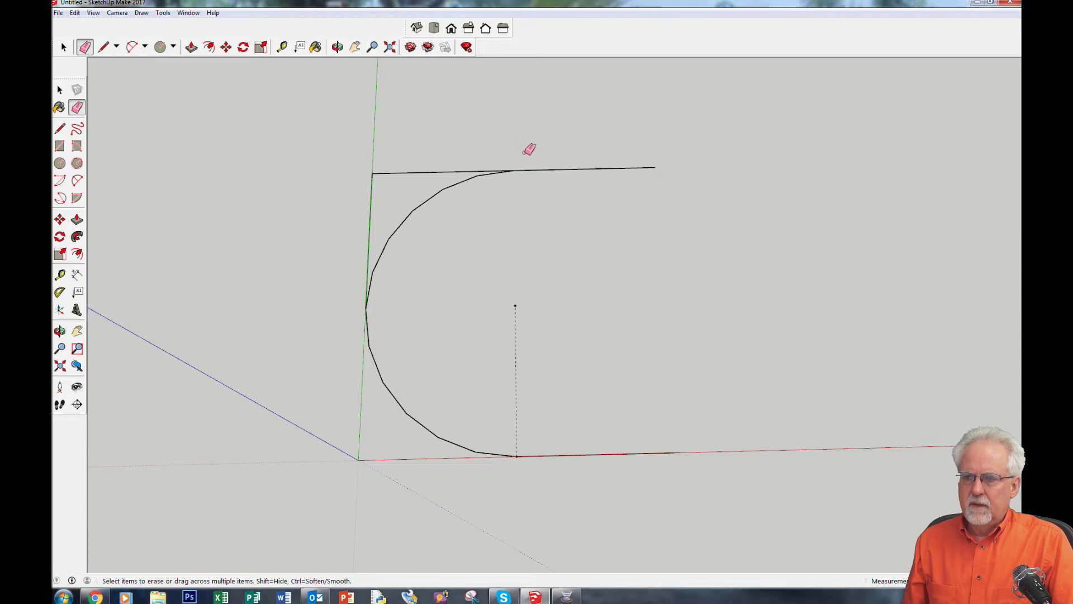
left_click(432, 198)
left_click(436, 171)
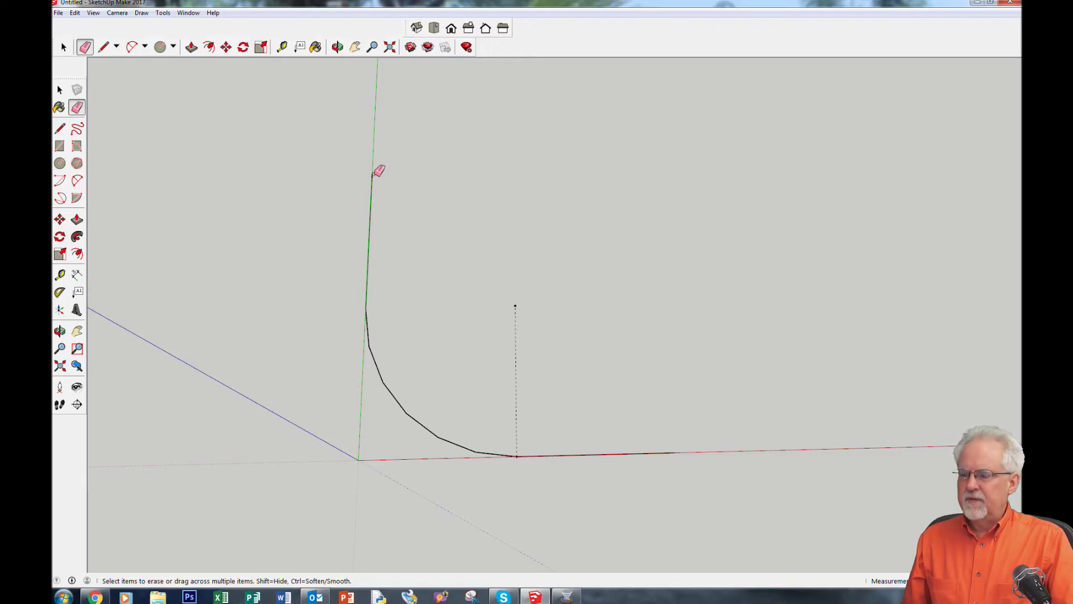
Erase the extra edge on the green axis and orbit down so the path meets the horizon
left_click_drag(373, 174, 366, 314)
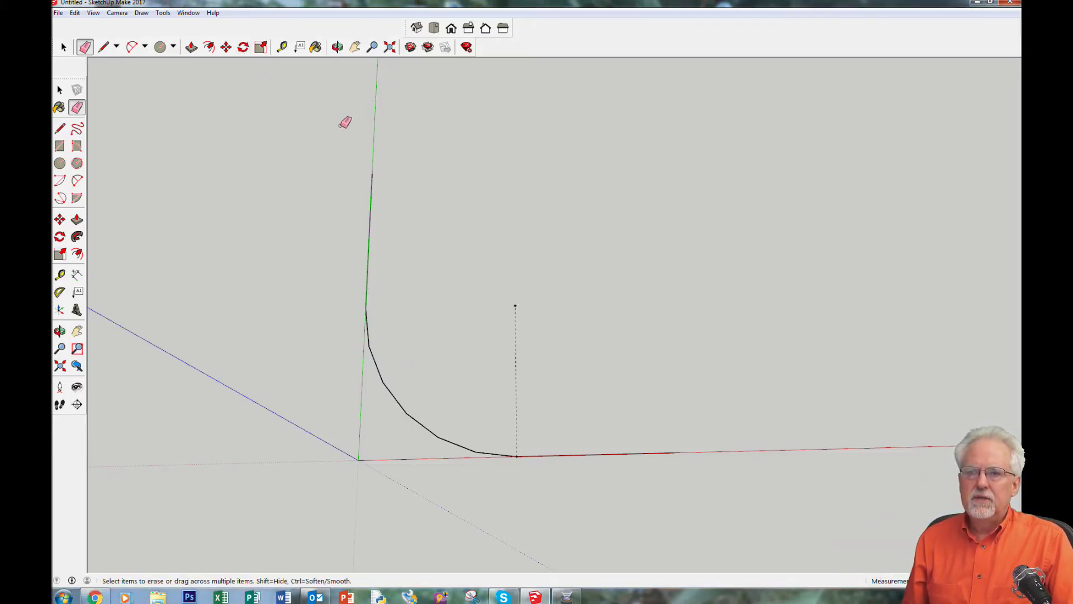
left_click(337, 48)
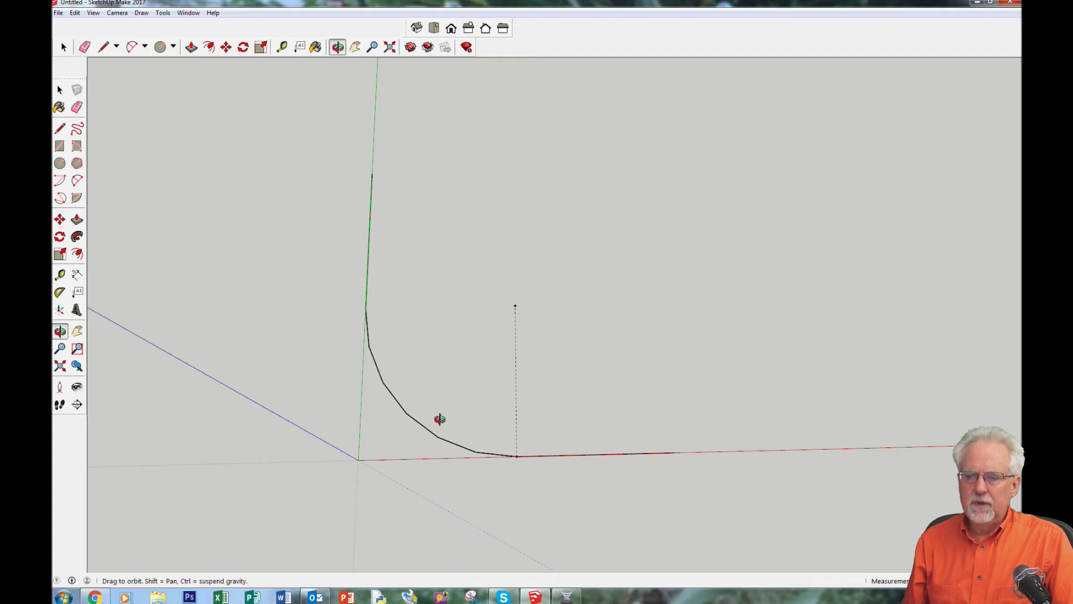
mouse_move(440, 419)
left_mouse_down()
mouse_move(333, 319)
mouse_move(448, 474)
mouse_move(318, 369)
mouse_move(444, 414)
left_mouse_up()
left_click_drag(579, 450, 511, 441)
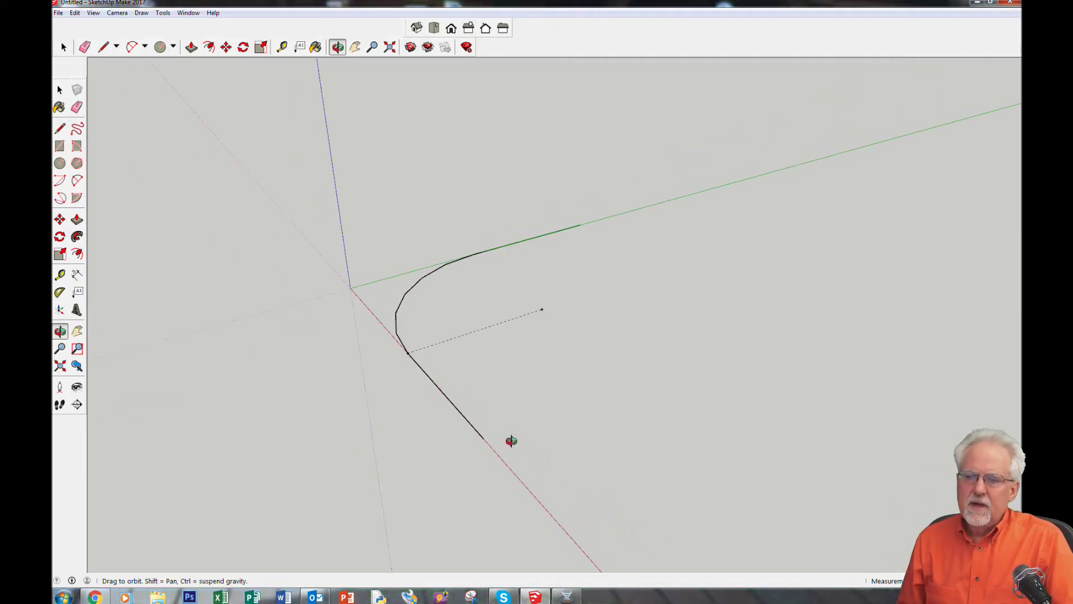
left_click_drag(511, 441, 433, 367)
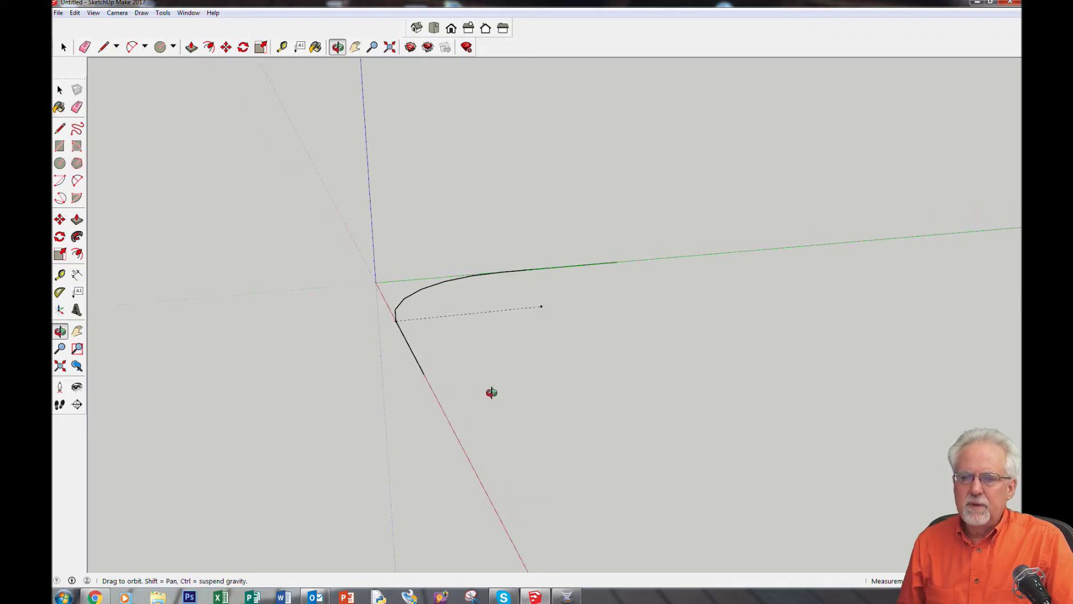
left_click_drag(492, 393, 458, 330)
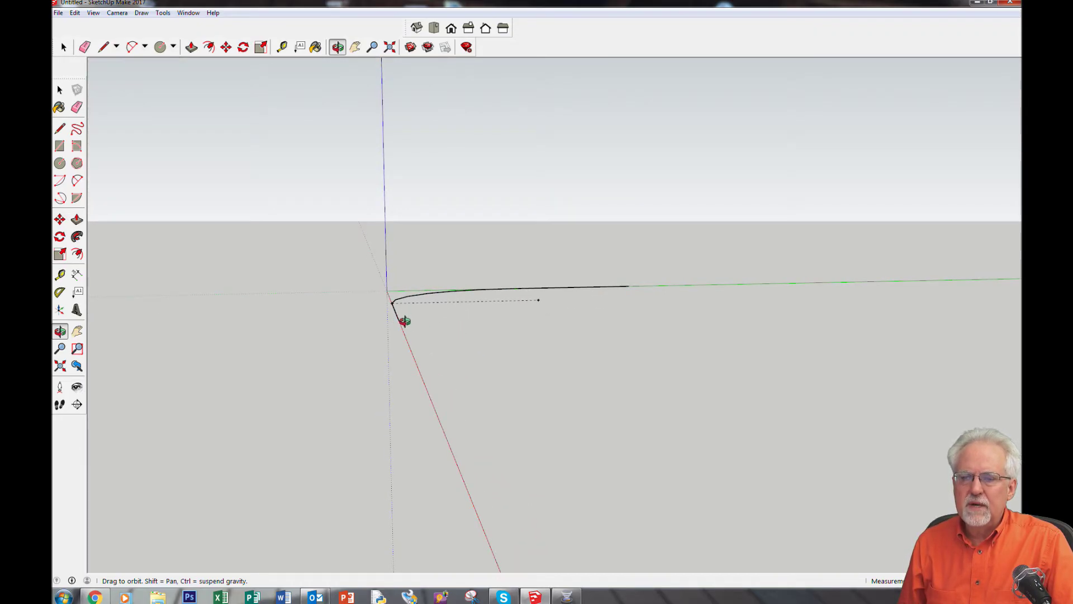
Undo a misplaced circle, then draw a circular face centred on the path's end, across the path
left_click(160, 48)
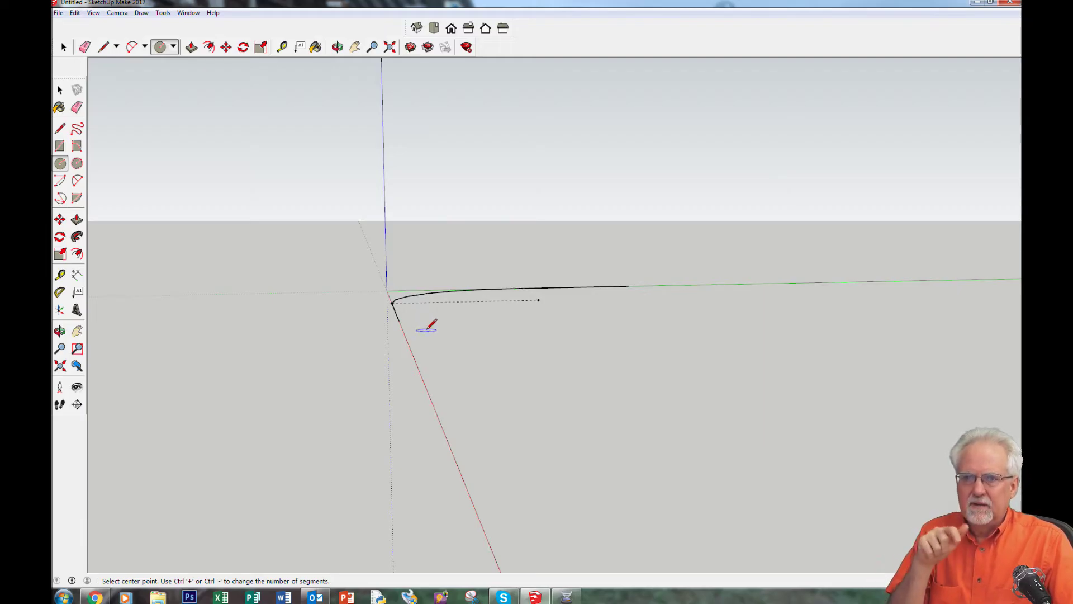
left_click(427, 329)
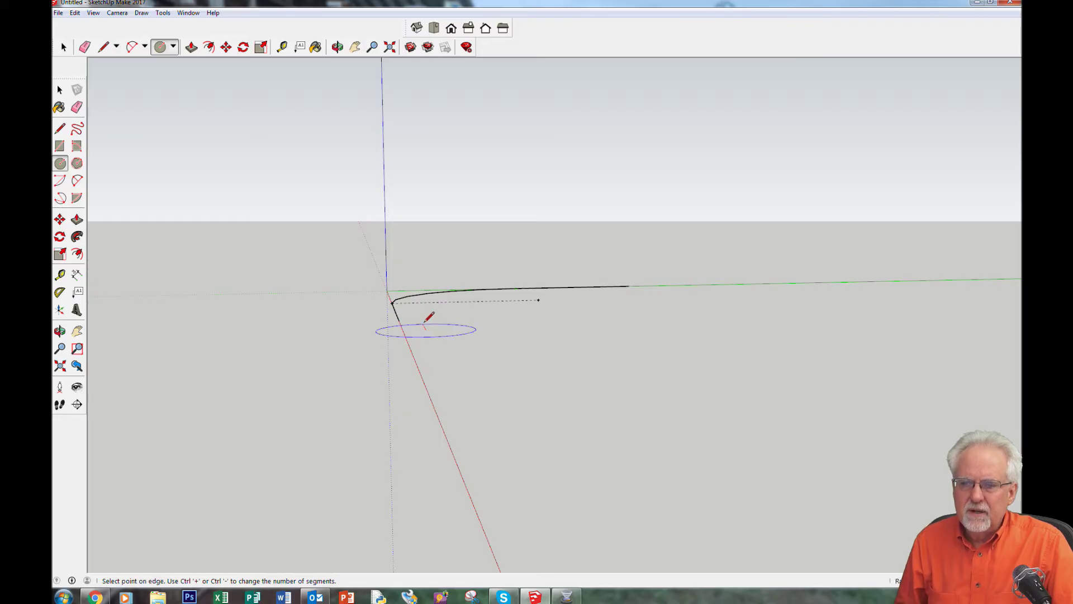
left_click(434, 329)
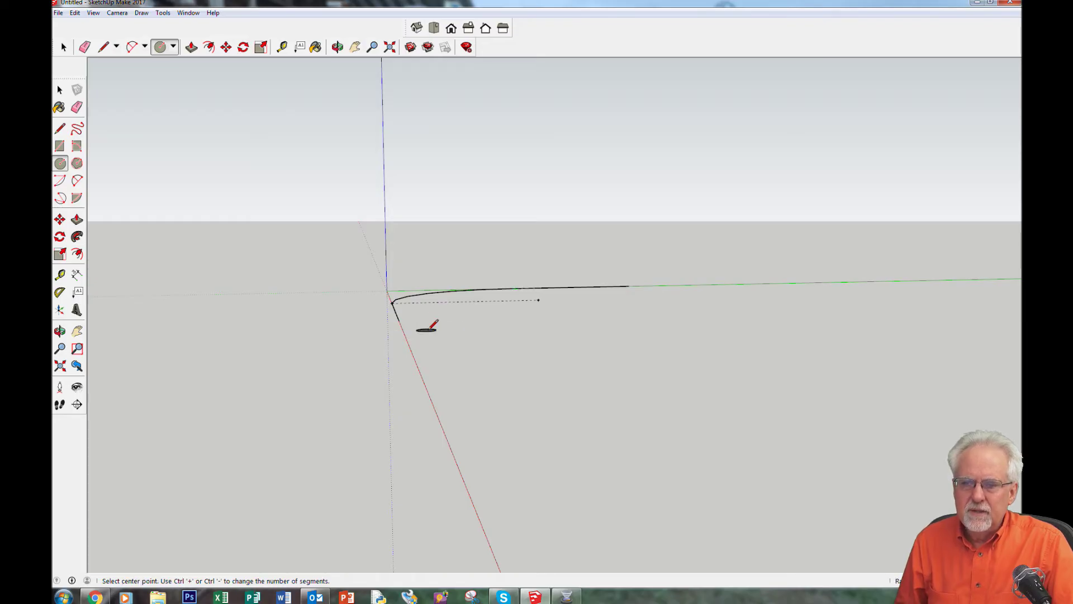
left_click(74, 12)
left_click(84, 25)
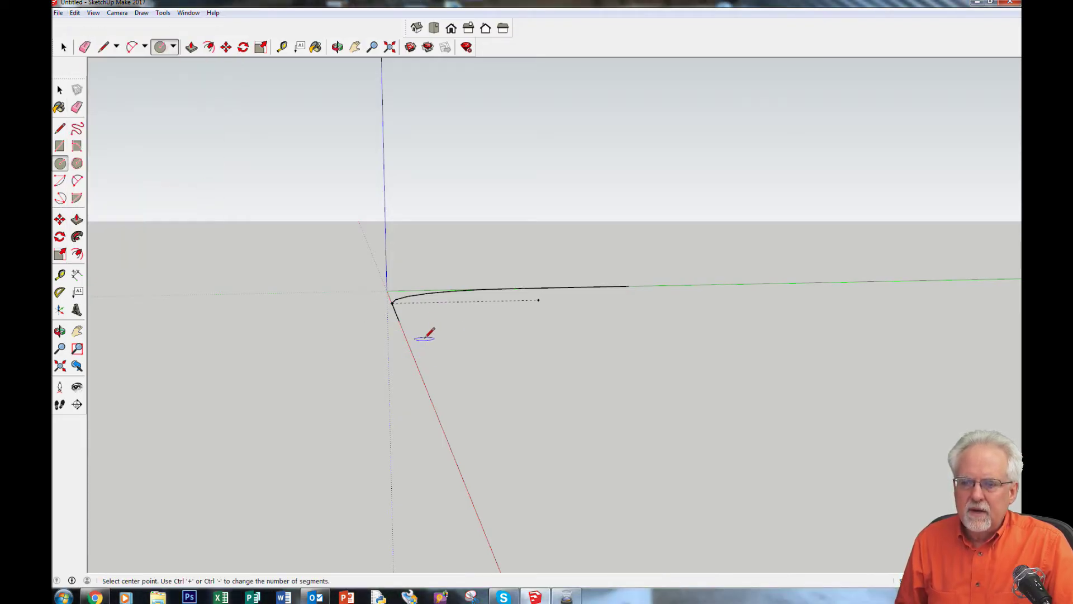
middle_click_drag(424, 335, 412, 319)
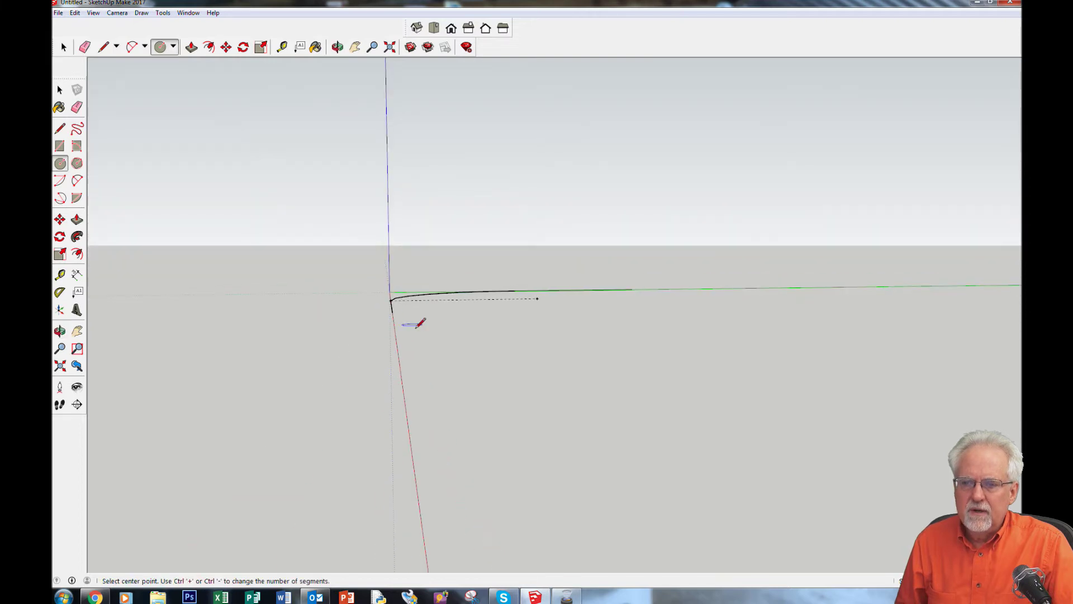
left_click(392, 312)
left_click(464, 266)
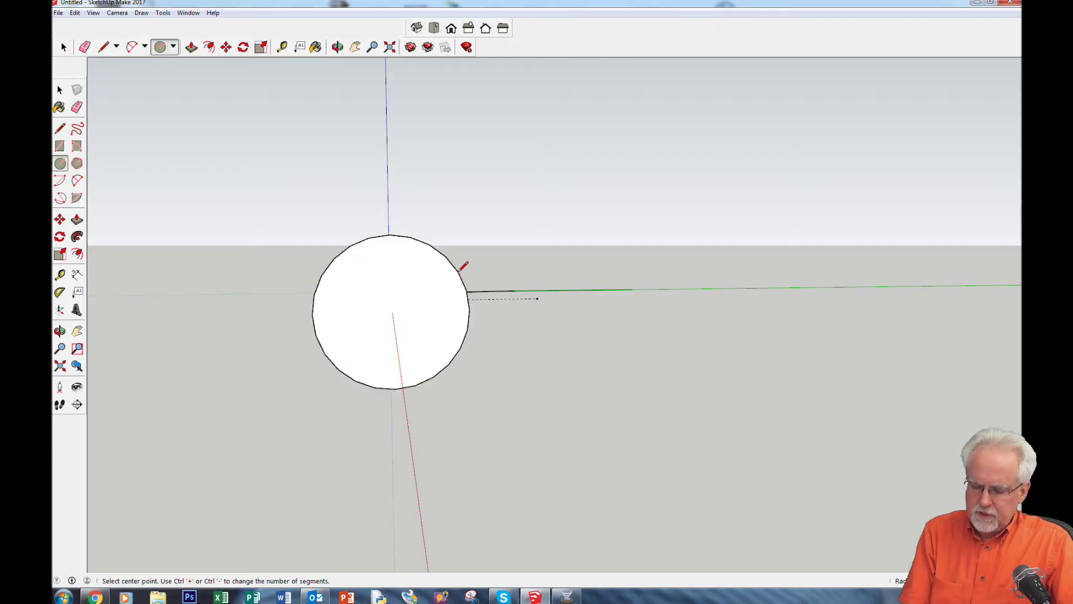
key("Return")
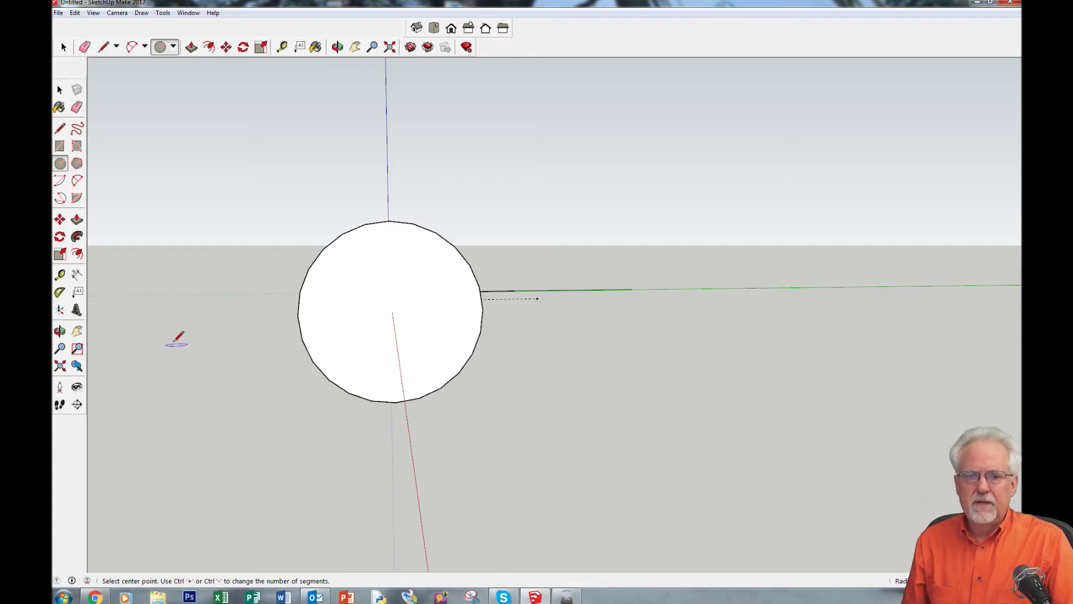
Offset the circle's edge inward by 2
left_click(78, 254)
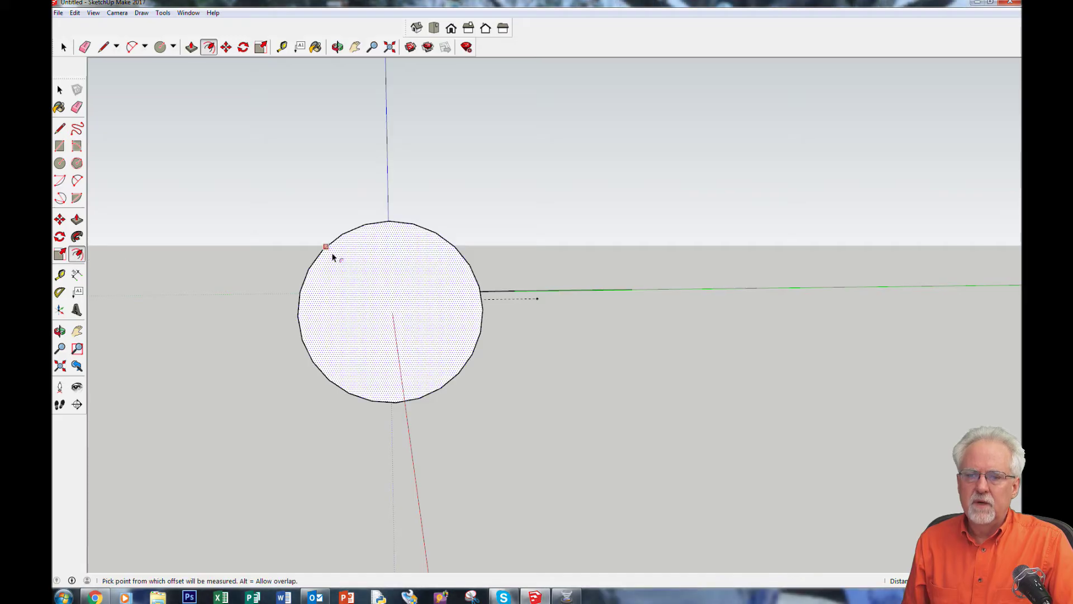
left_click(424, 231)
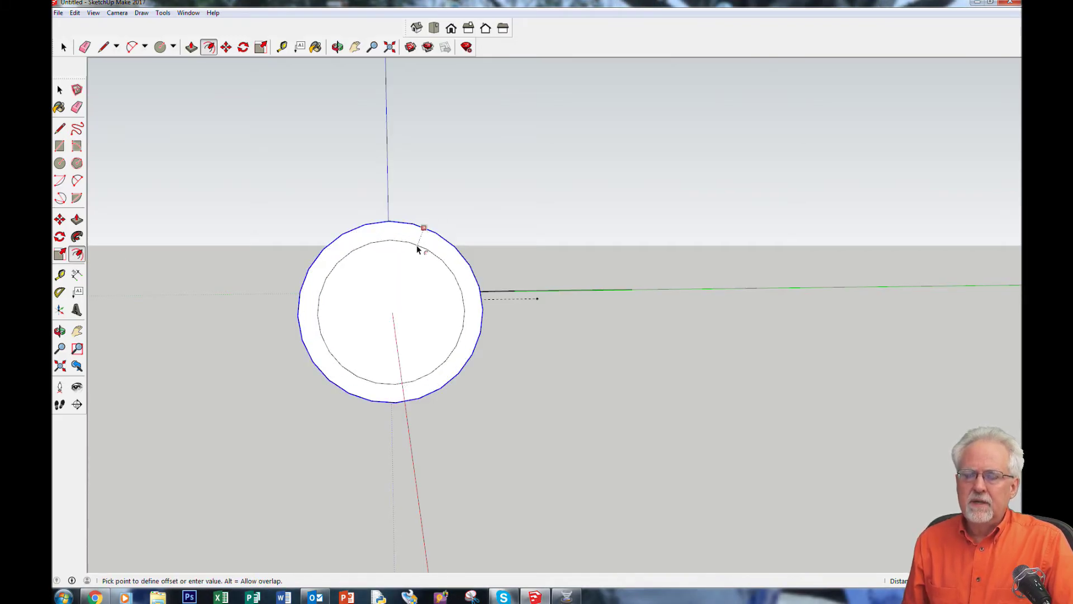
left_click(417, 245)
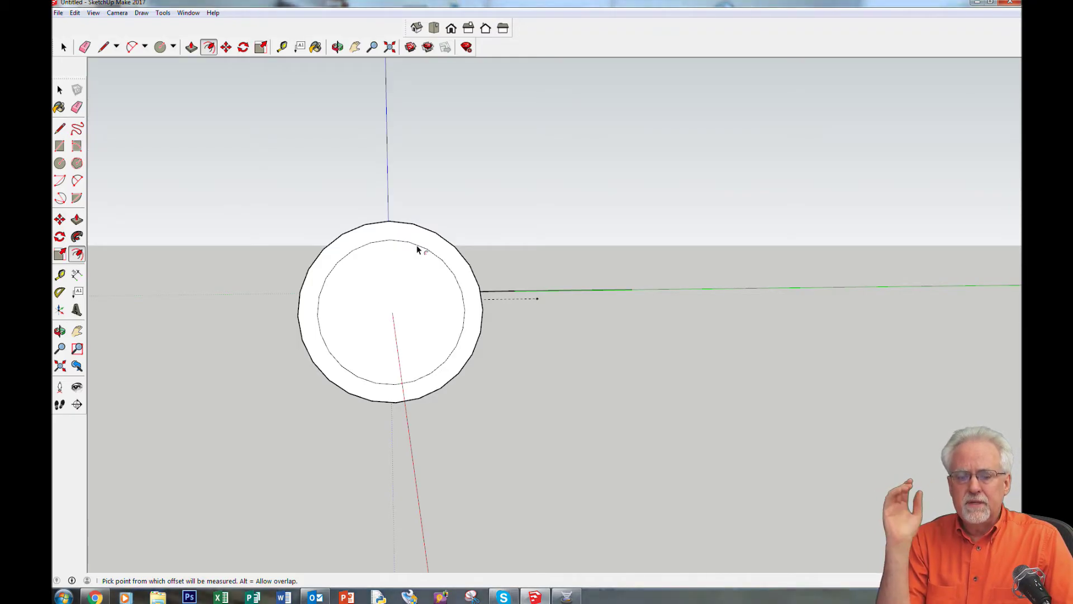
type("2")
key("Return")
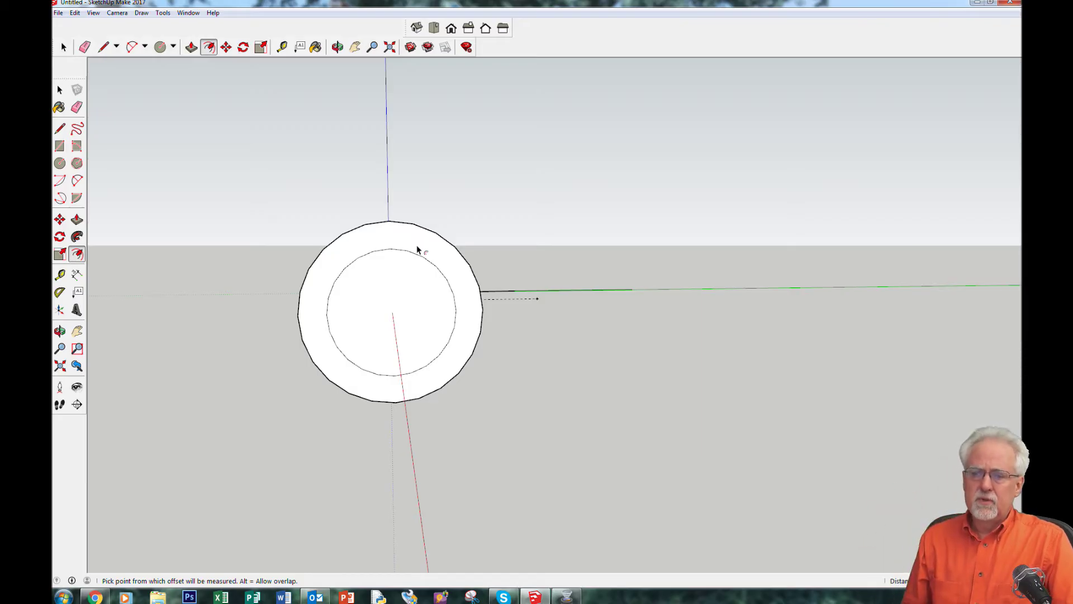
Delete the inner disc to leave a hollow ring, then tilt the view to see it
left_click(61, 91)
left_click(60, 91)
left_click(367, 300)
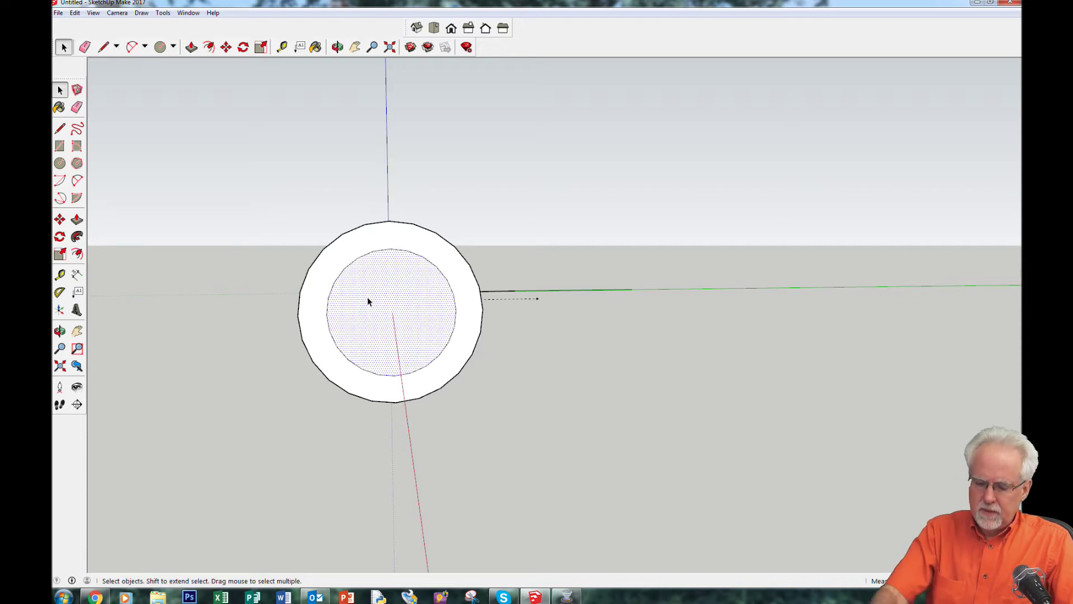
key("Delete")
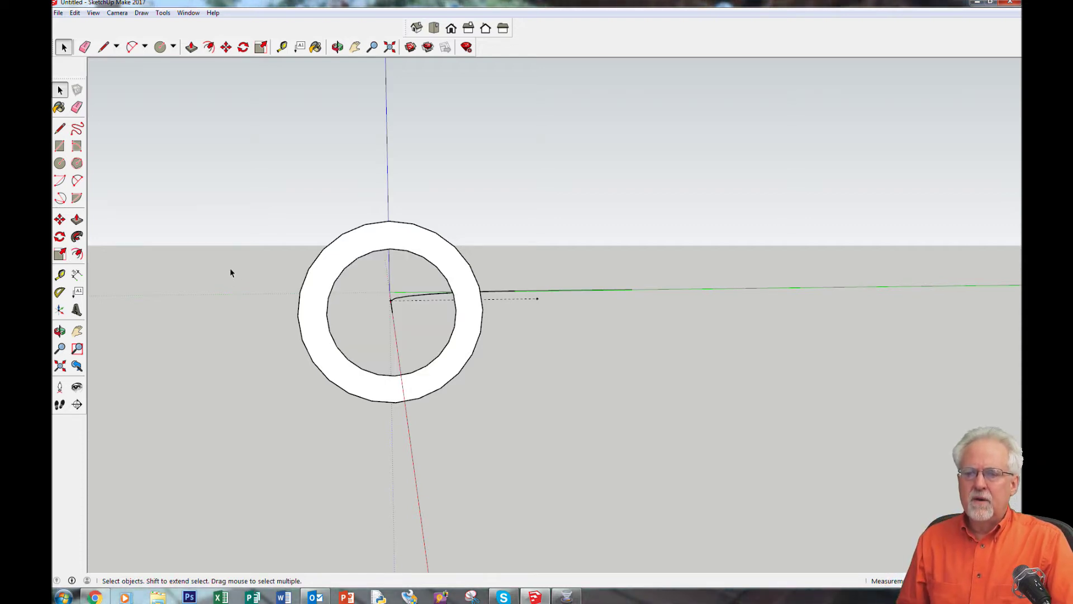
key("o")
left_click_drag(228, 266, 479, 338)
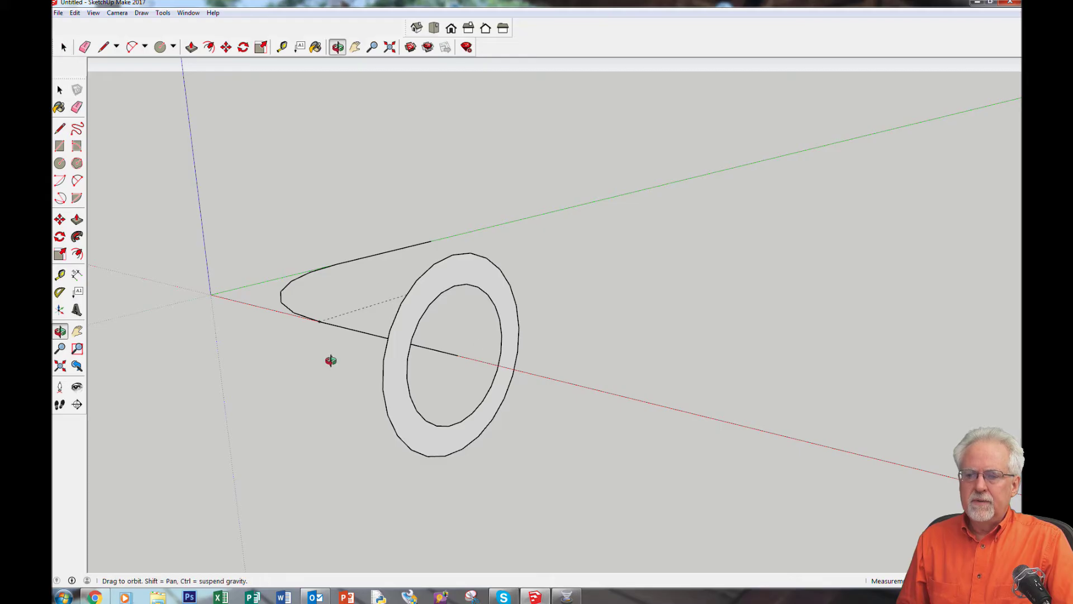
Frame the bent path and ring together and pick Follow Me with the path as the route
middle_click_drag(330, 359, 612, 447)
left_click(354, 47)
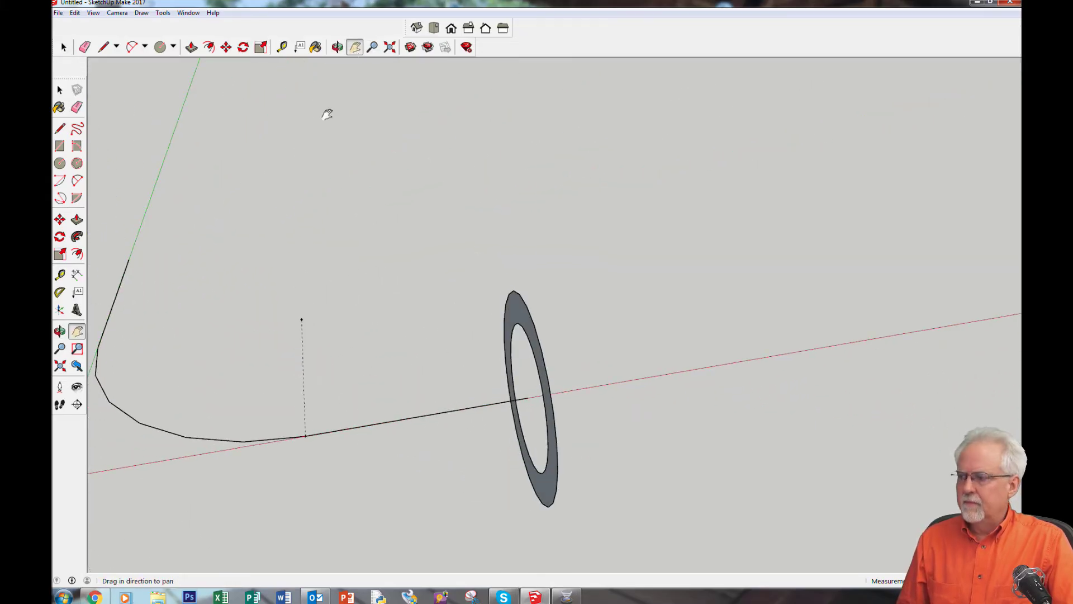
left_click_drag(294, 182, 412, 163)
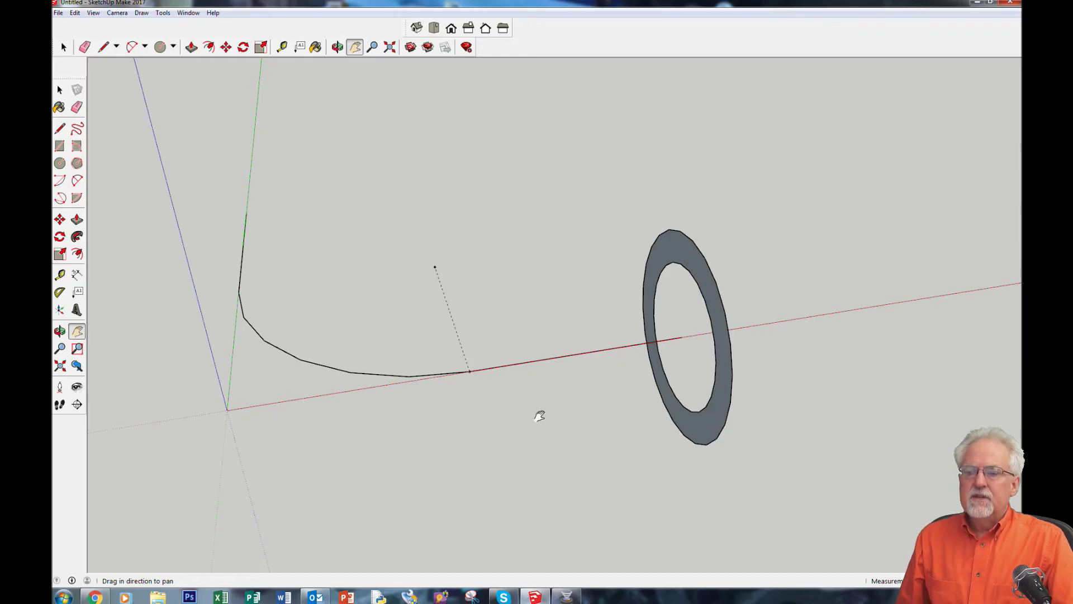
mouse_move(539, 415)
middle_mouse_down()
mouse_move(477, 418)
mouse_move(538, 419)
middle_mouse_up()
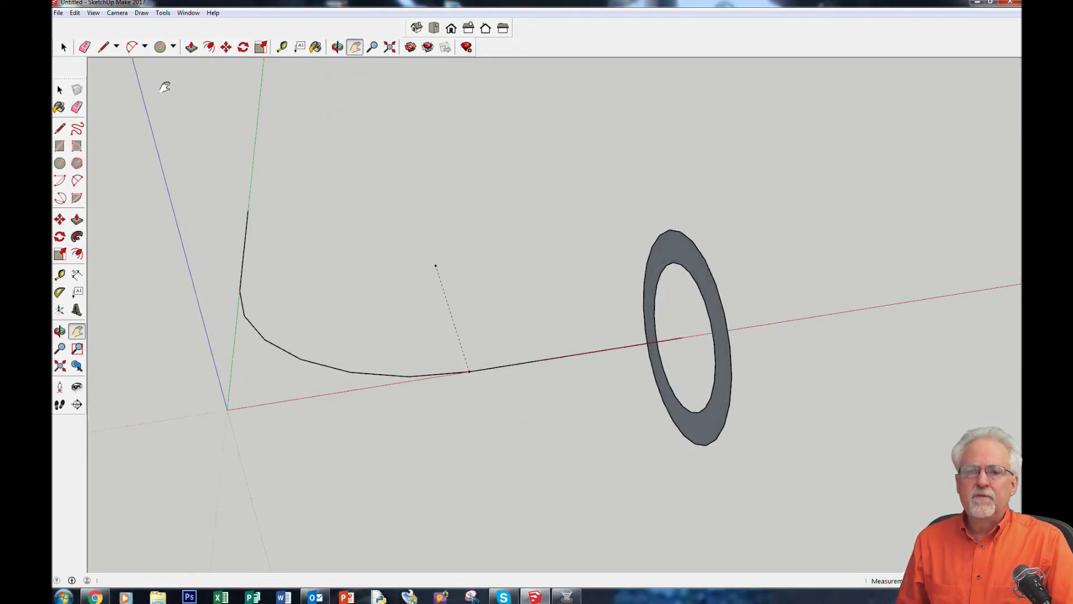
left_click(64, 47)
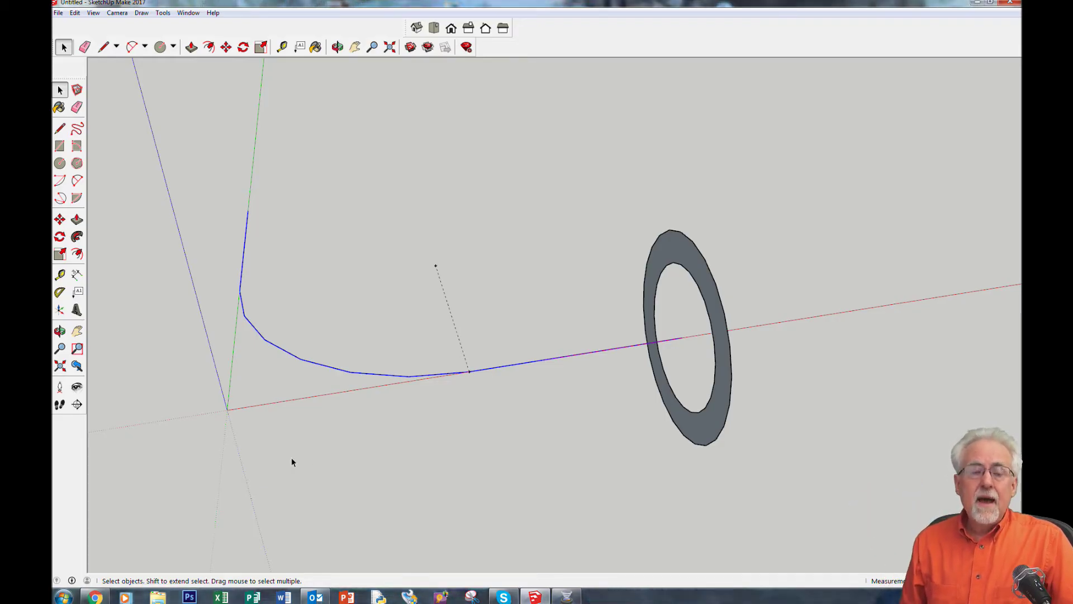
left_click(77, 237)
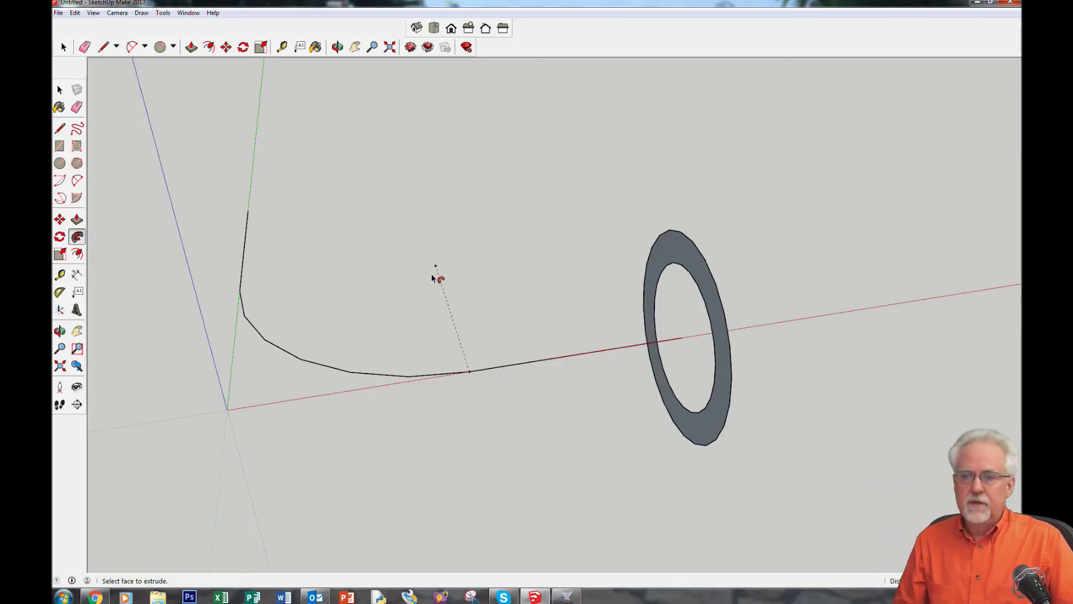
Sweep the ring along the bent path with Follow Me and orbit to inspect the tube's open end
left_click(665, 256)
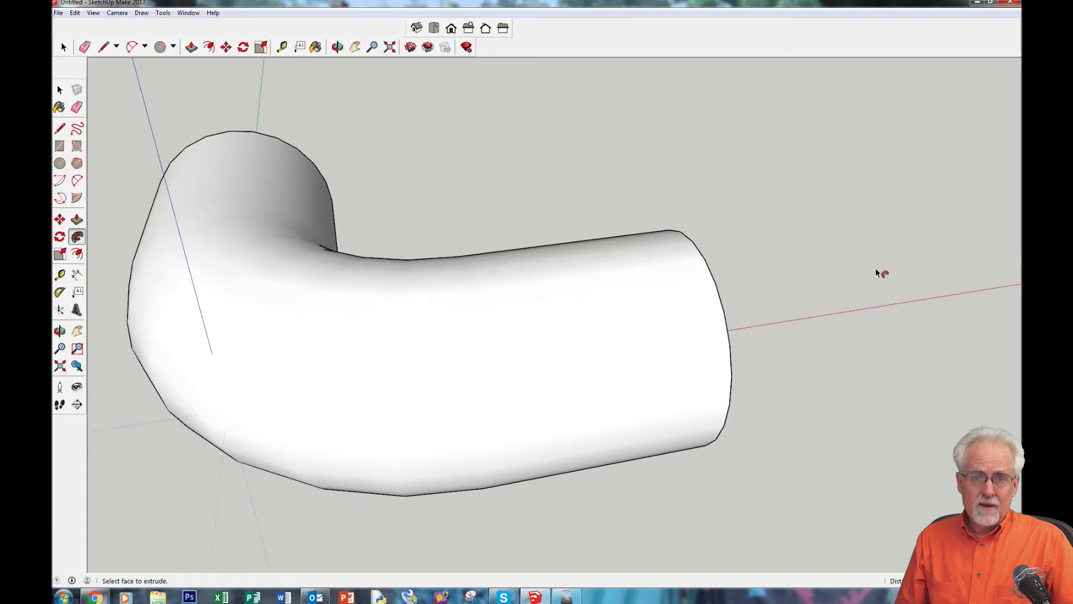
middle_click_drag(882, 273, 592, 240)
middle_click_drag(781, 318, 647, 258)
middle_click_drag(580, 118, 605, 176)
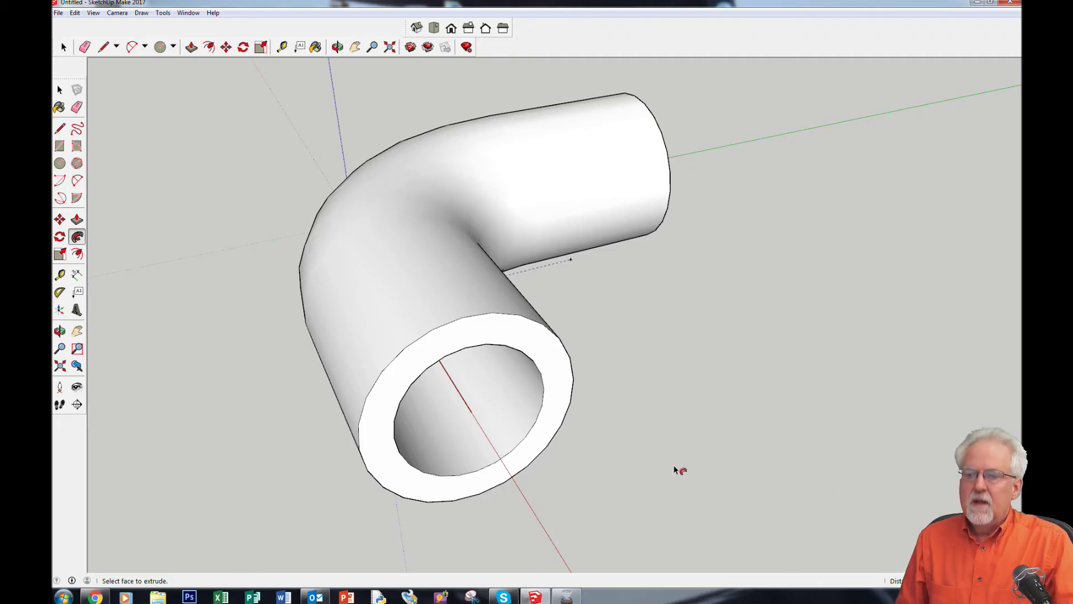
middle_click_drag(674, 469, 607, 360)
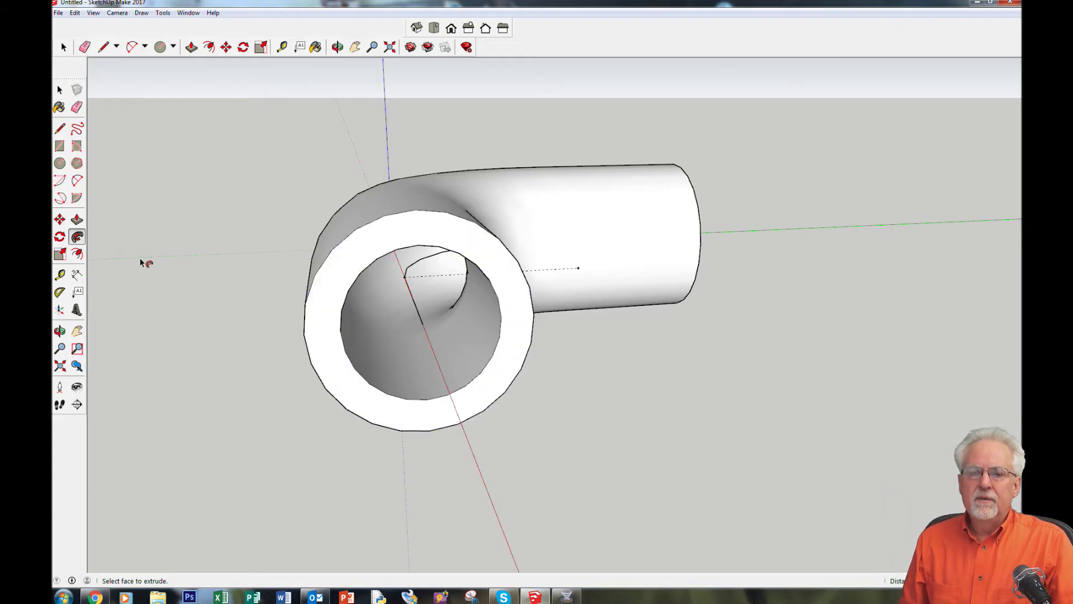
Offset the open end's outer rim edge inward, placing a new ring partway into the rim
left_click(78, 254)
left_click(336, 248)
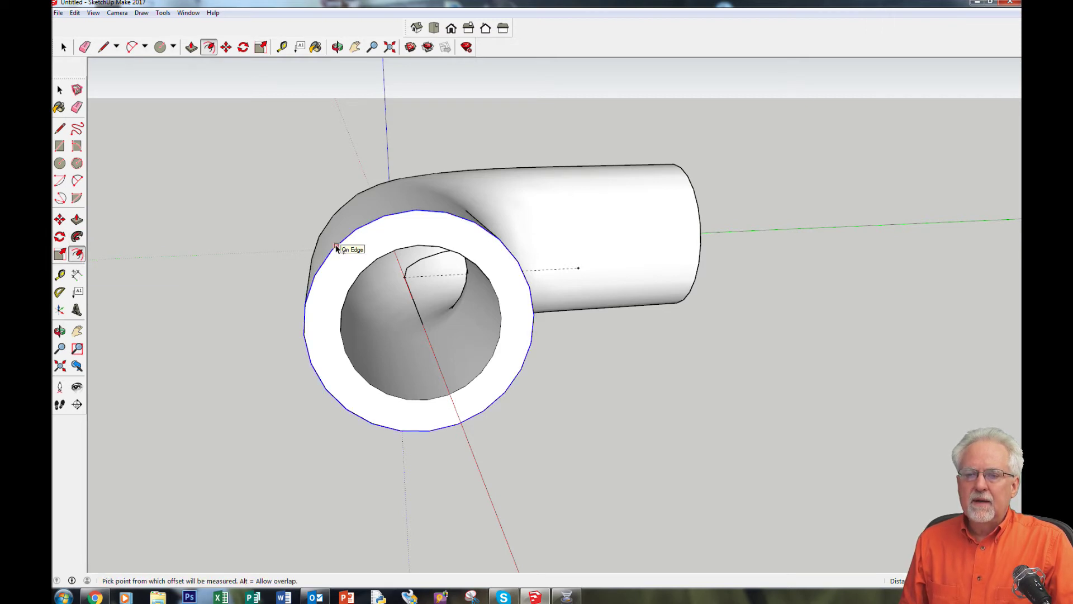
left_click(336, 246)
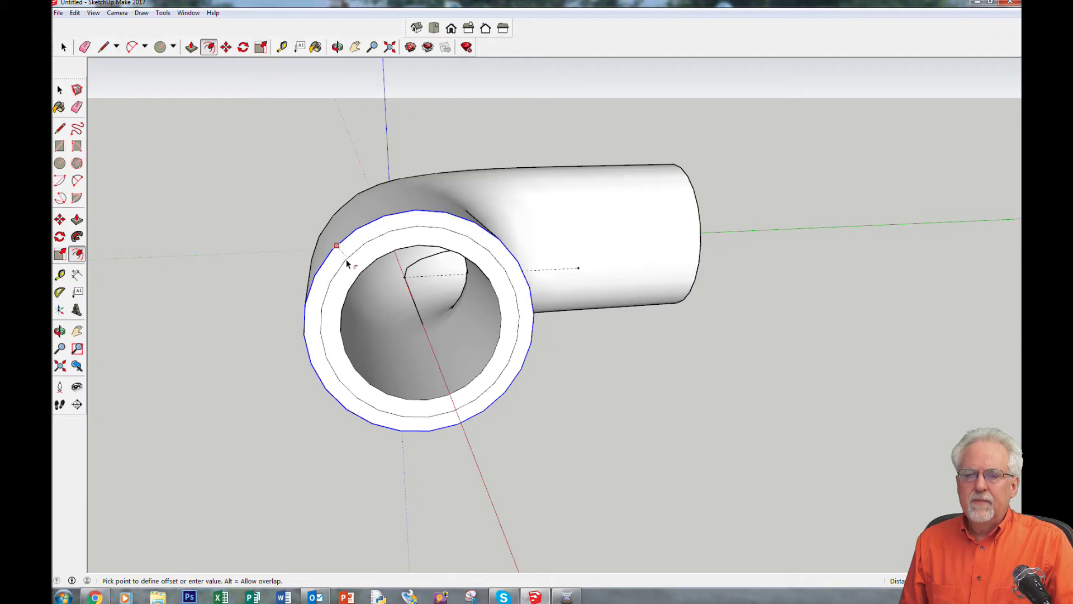
key("Escape")
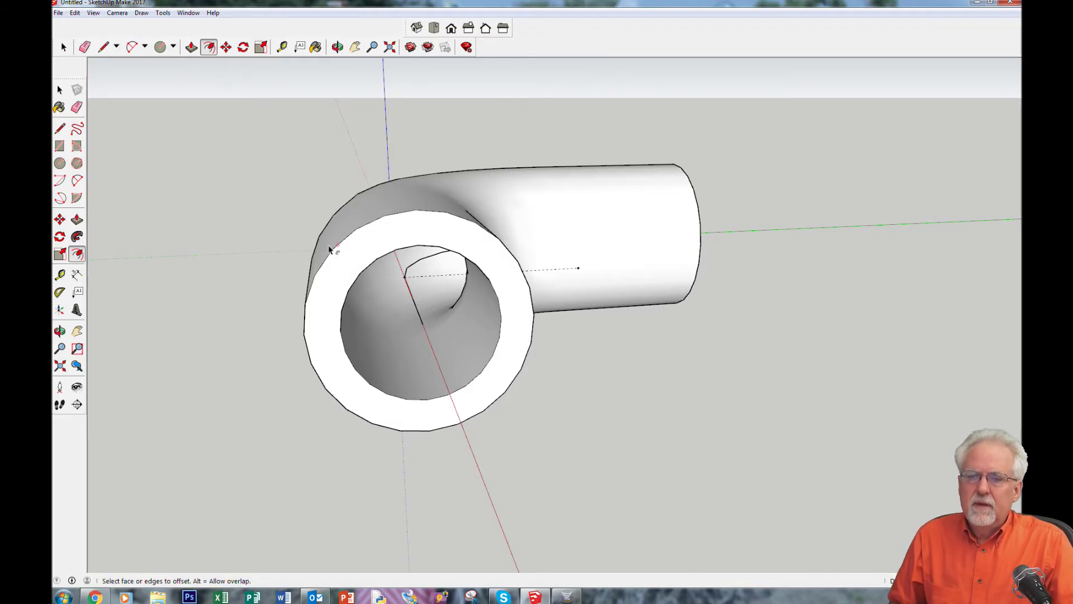
left_click(348, 240)
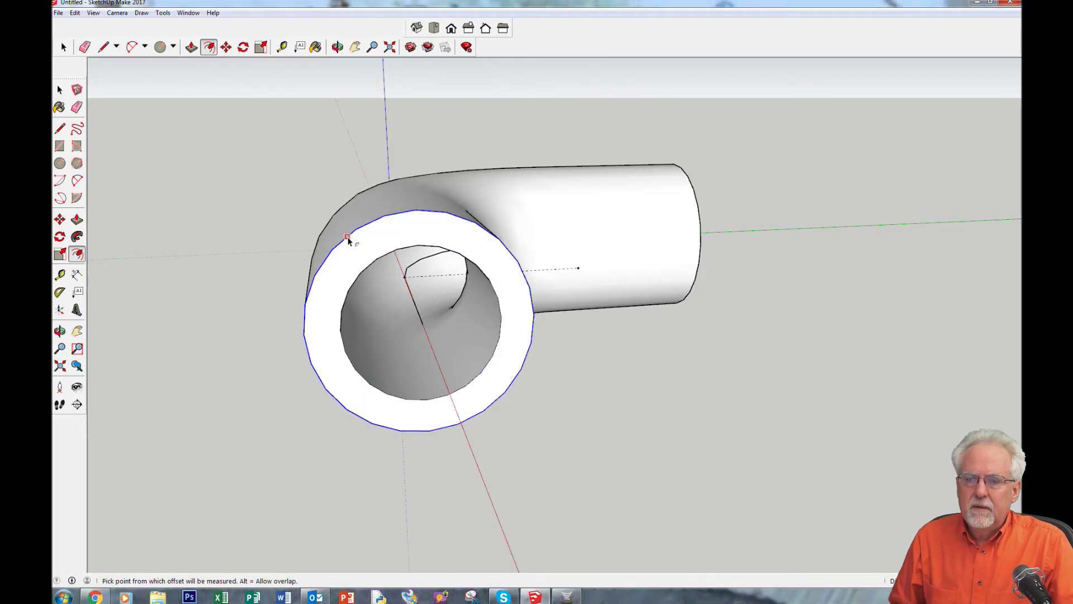
left_click(348, 239)
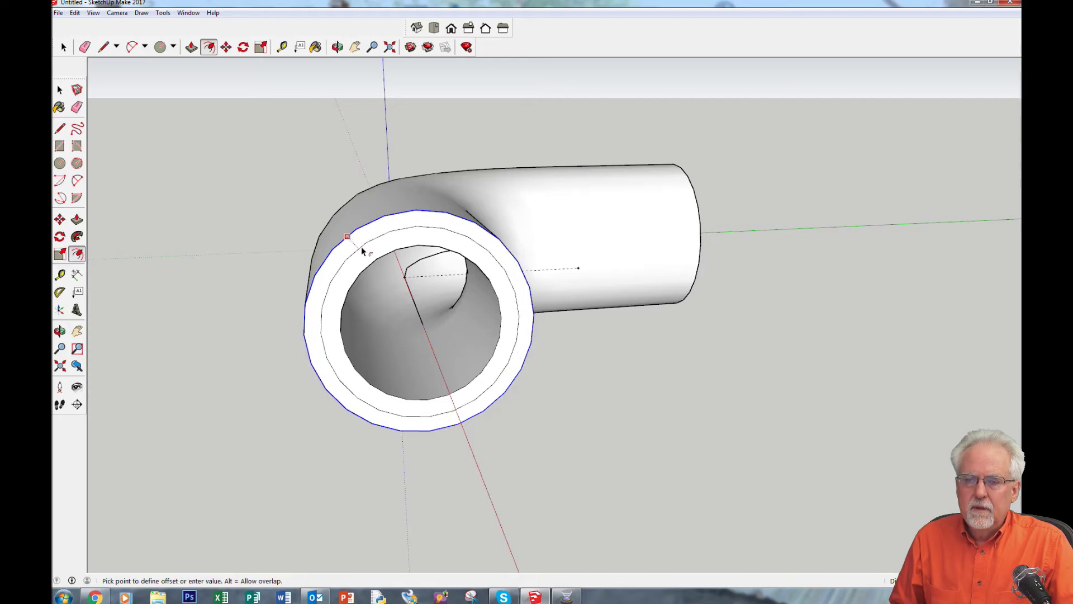
key("Escape")
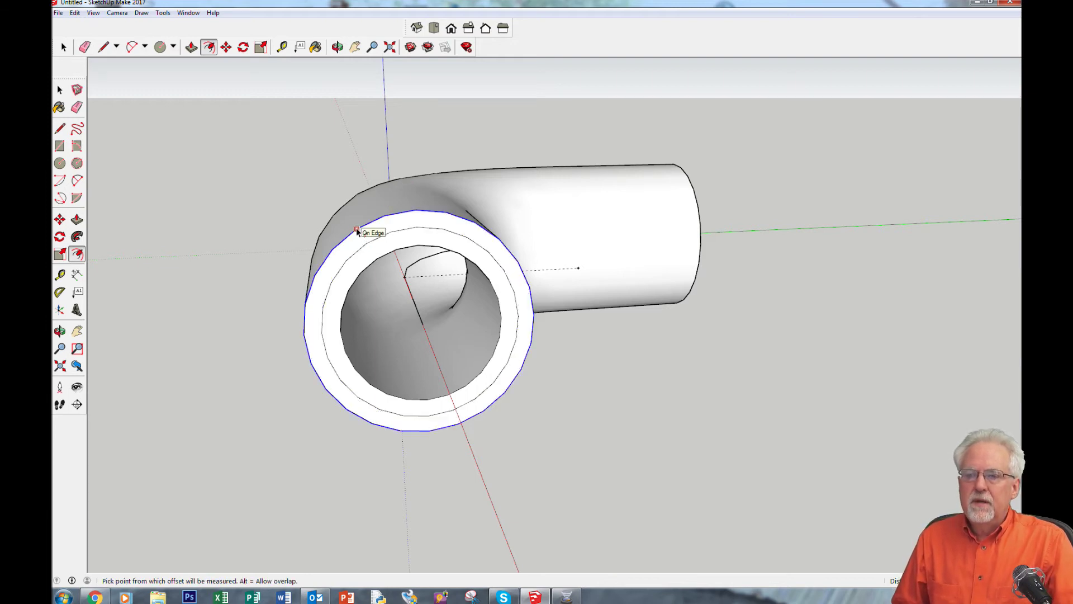
left_click(357, 230)
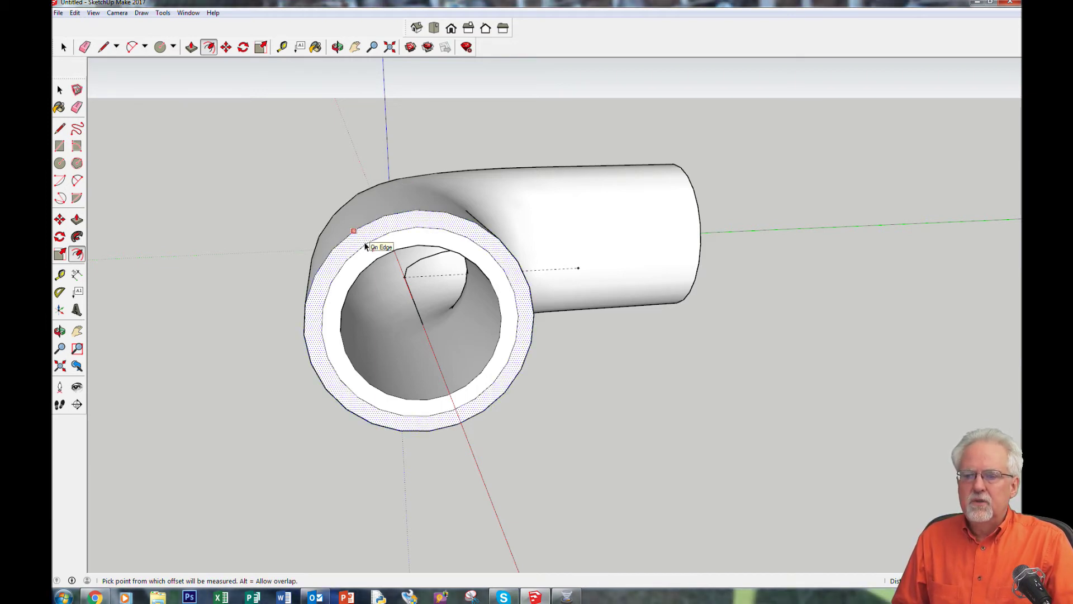
left_click(366, 246)
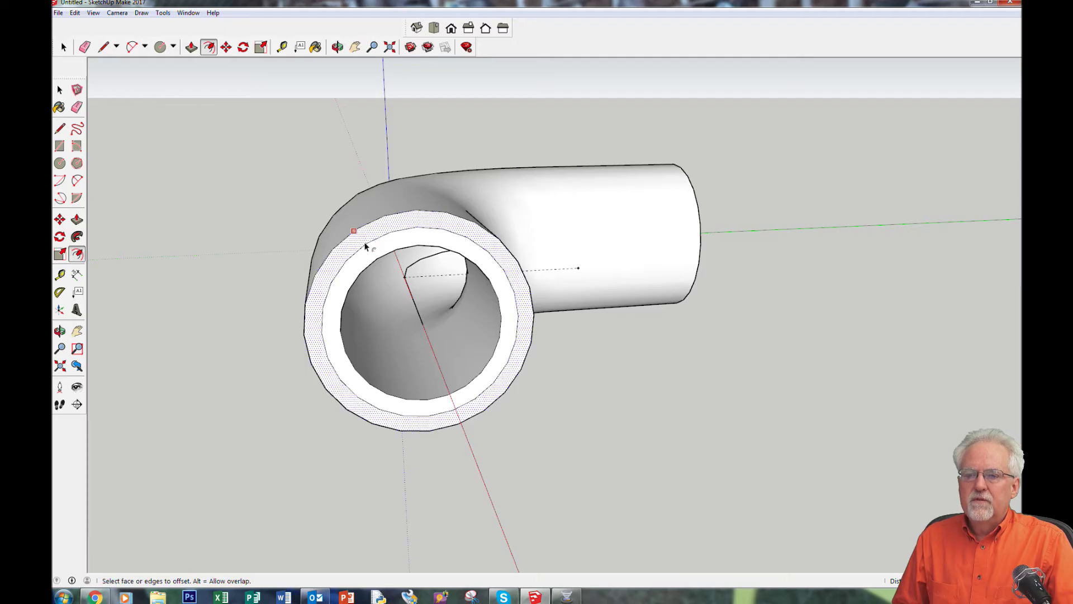
Try further offsets on the new inner and outer bands, cancel each, and return to Select
left_click(363, 246)
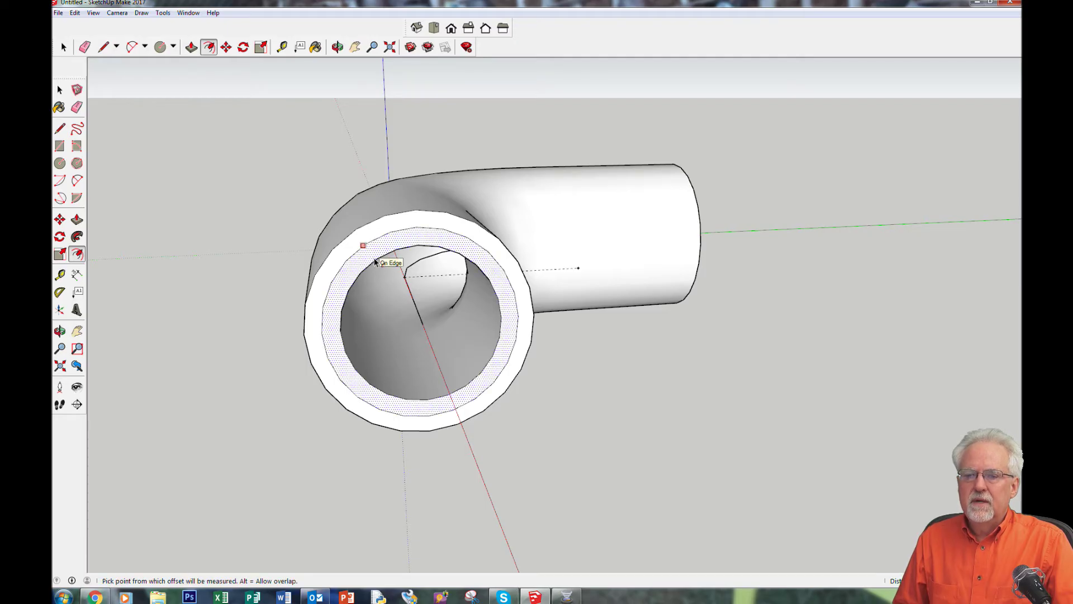
key("Escape")
left_click(363, 245)
key("Escape")
left_click(360, 247)
key("Escape")
left_click(356, 252)
key("Escape")
left_click(63, 47)
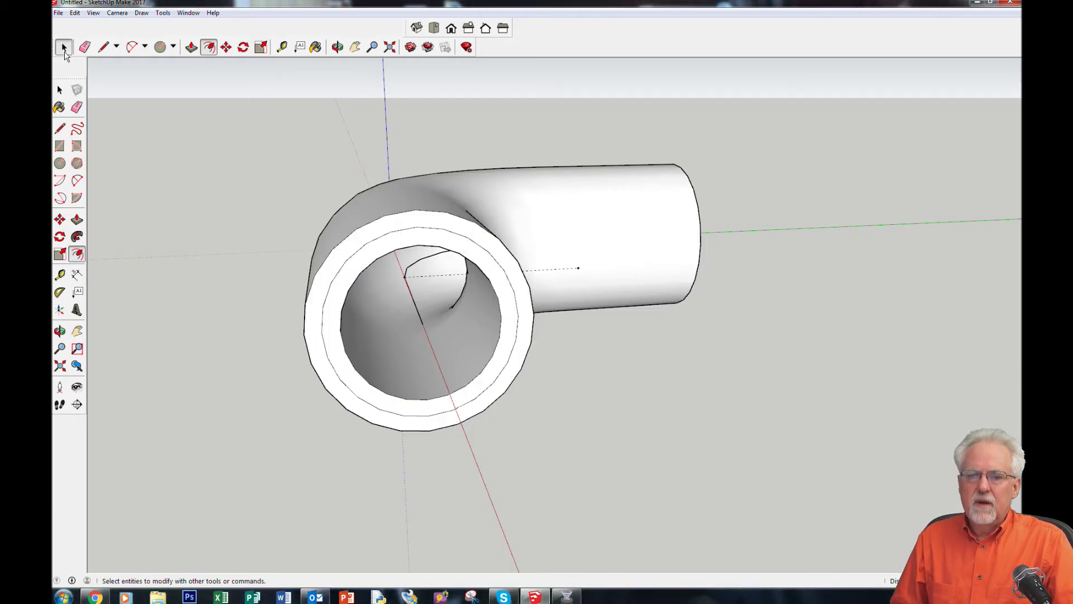
Push/Pull the inner rim band into the pipe, then orbit to check the stepped socket
left_click(342, 289)
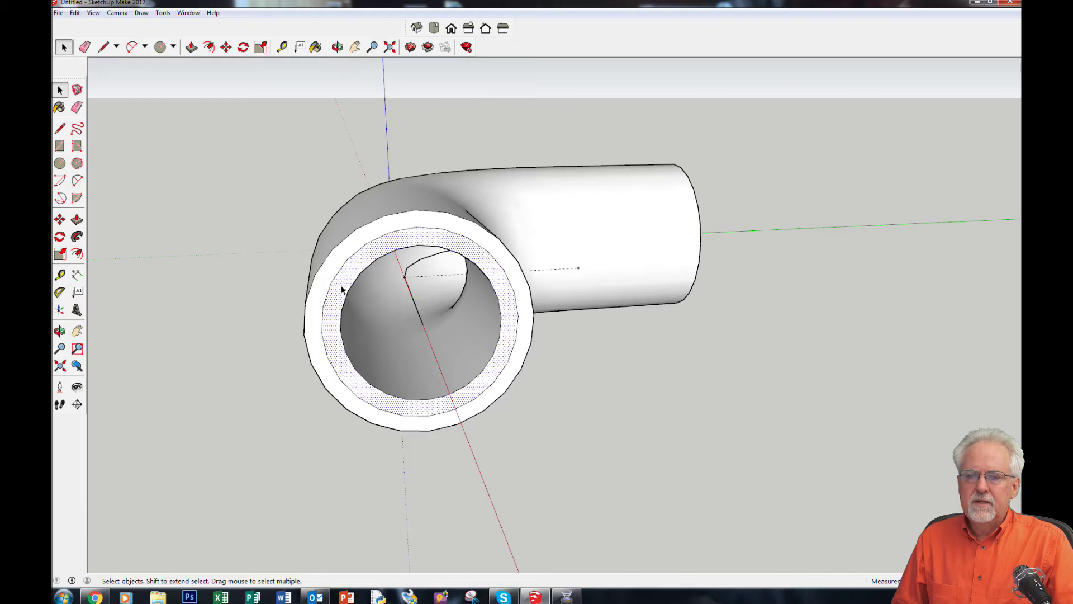
left_click(192, 47)
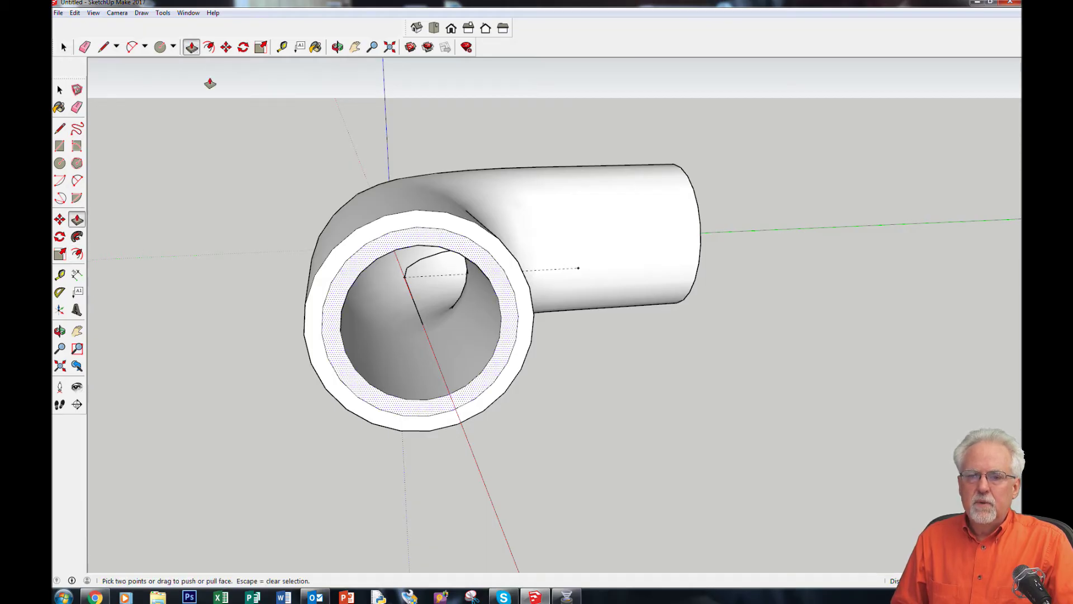
left_click(335, 324)
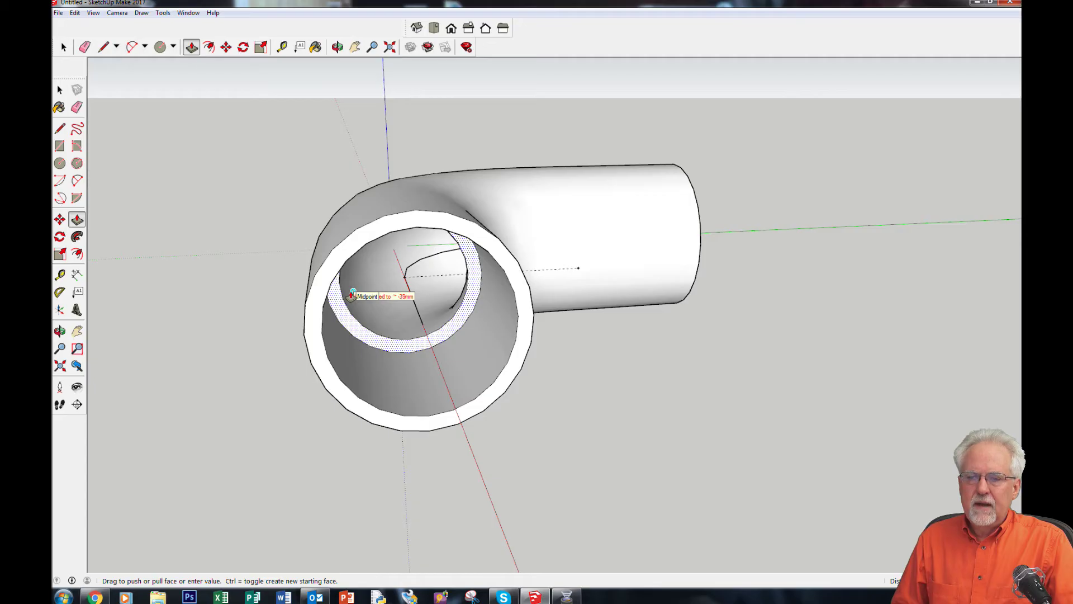
left_click(351, 296)
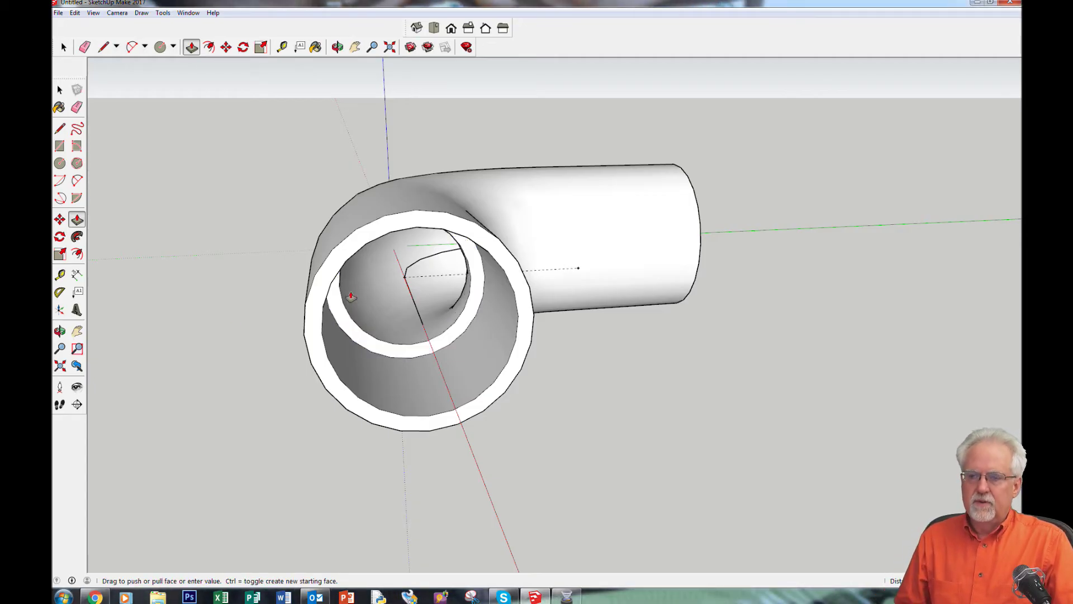
middle_click_drag(184, 297, 170, 230)
key("o")
left_click_drag(576, 410, 445, 386)
key("p")
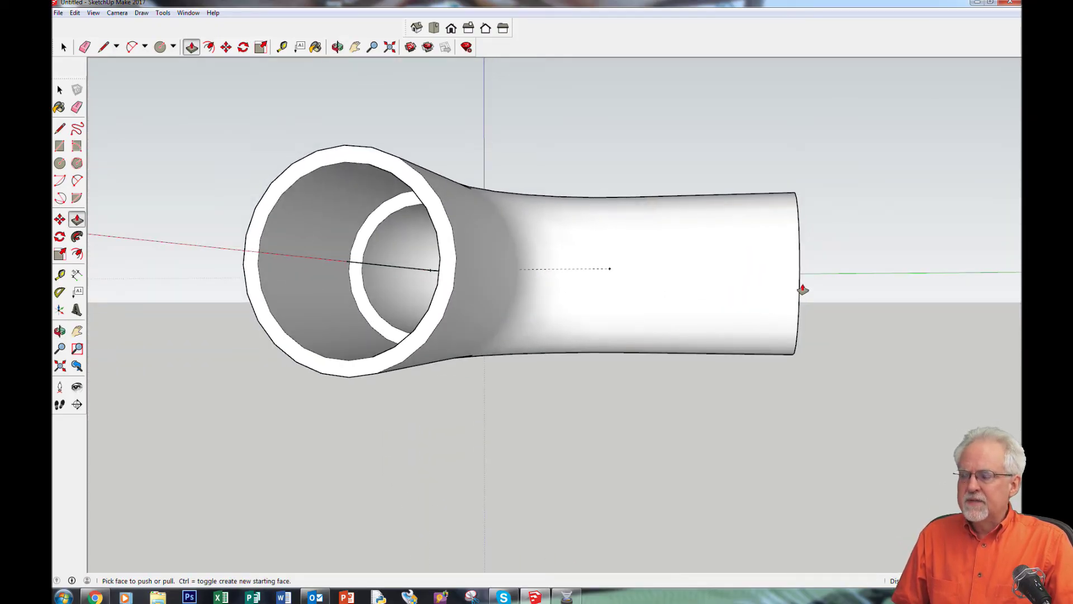
Orbit around the elbow to bring its other open end into view
key("o")
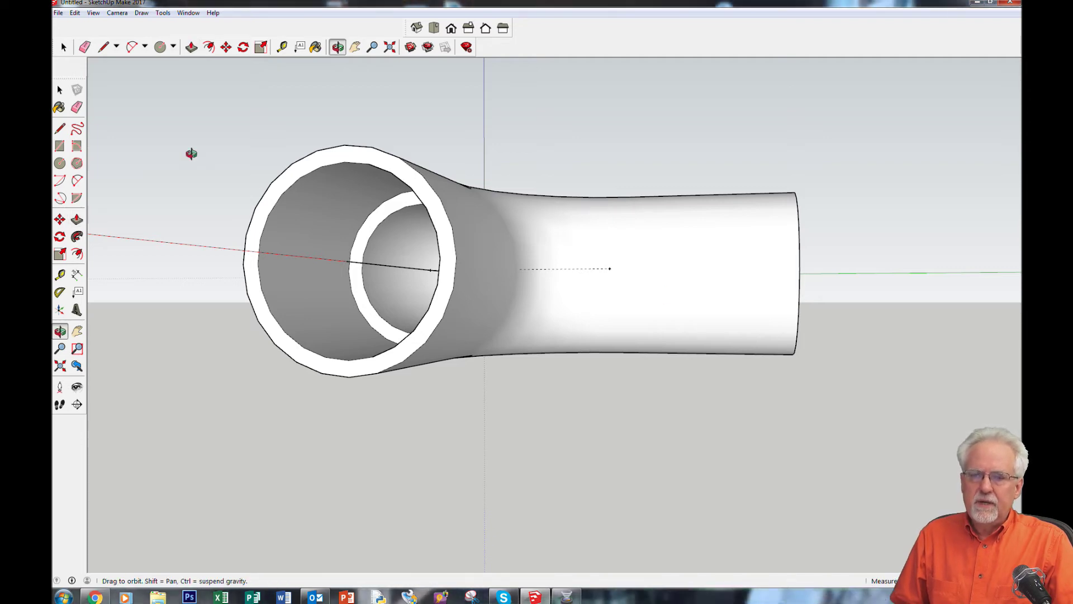
left_click_drag(194, 154, 286, 205)
key("p")
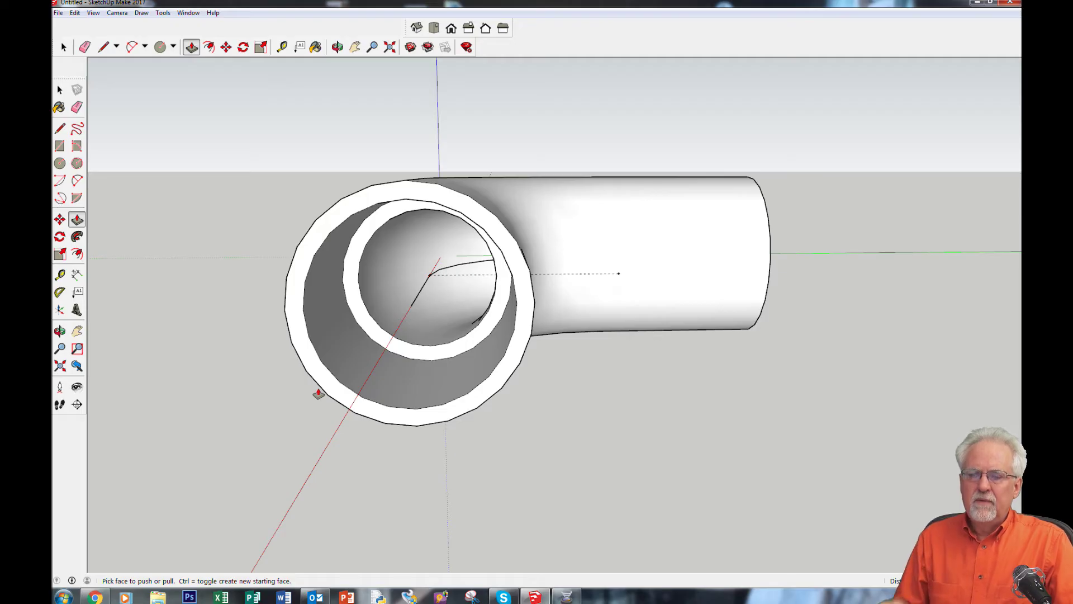
key("o")
left_click_drag(840, 427, 446, 394)
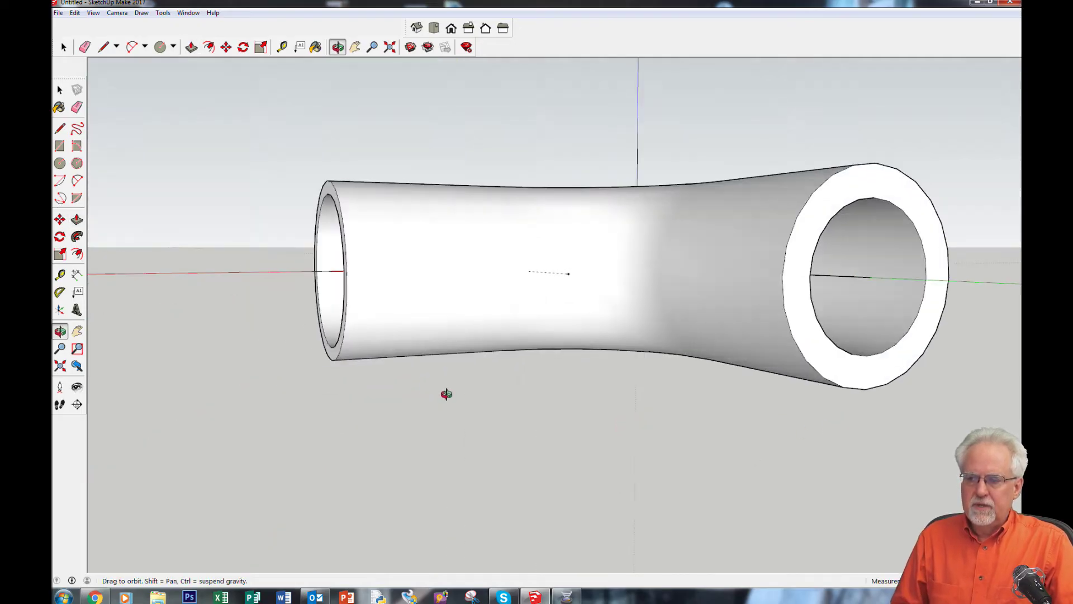
key("p")
middle_click_drag(939, 448, 737, 476)
Select the other end's rim face and offset an inner ring inside it
left_click(64, 47)
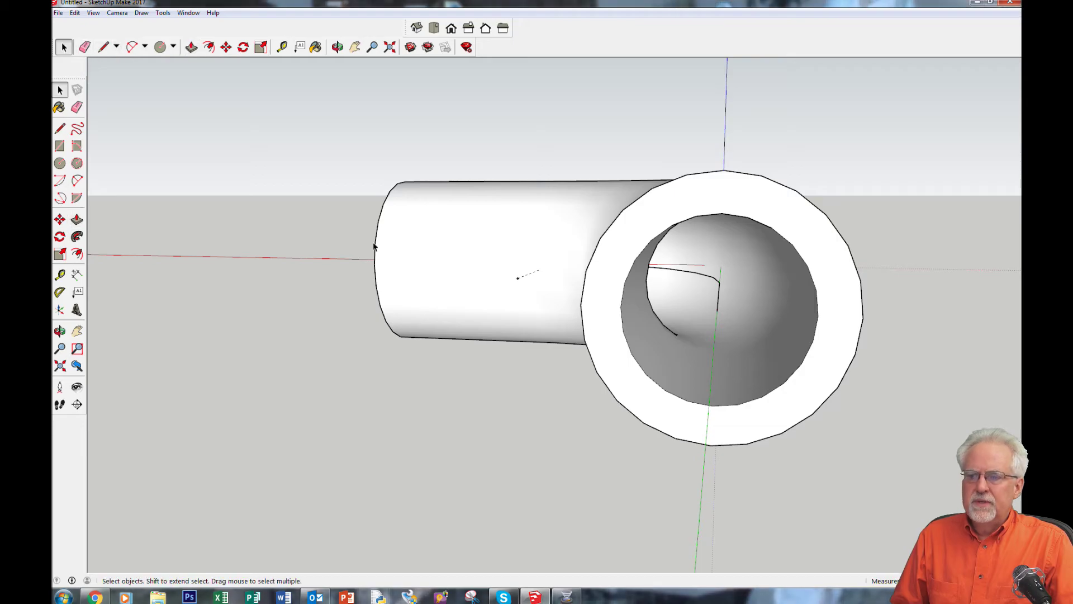
left_click(601, 334)
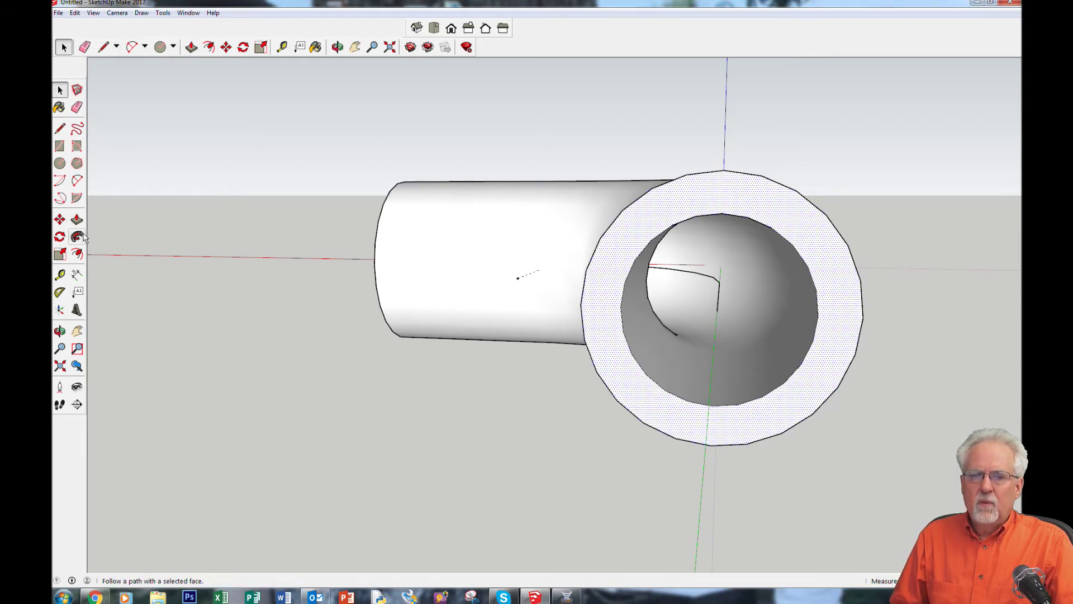
left_click(77, 253)
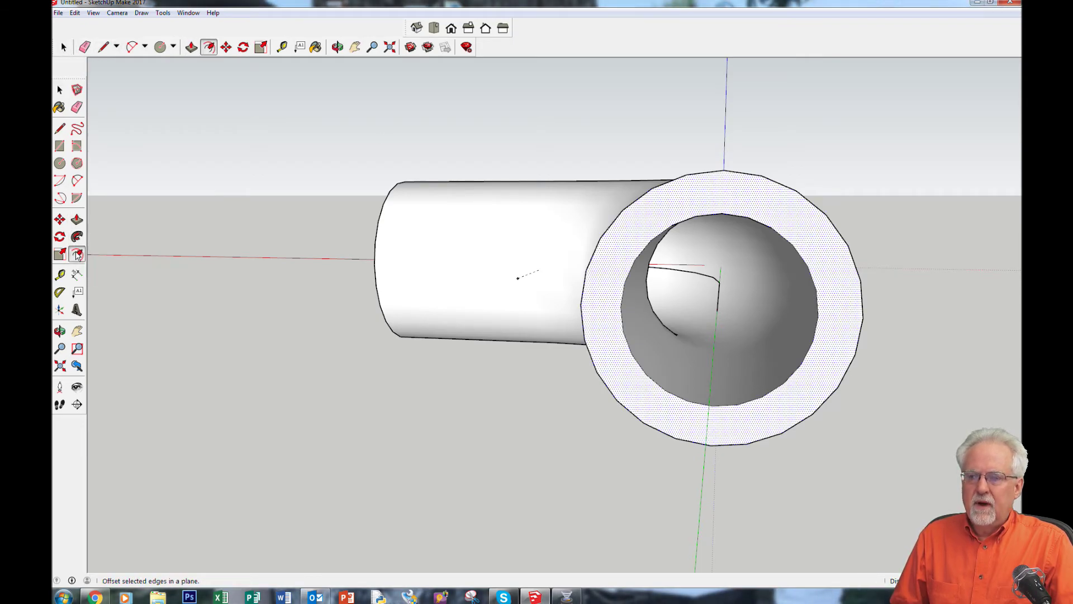
left_click(697, 175)
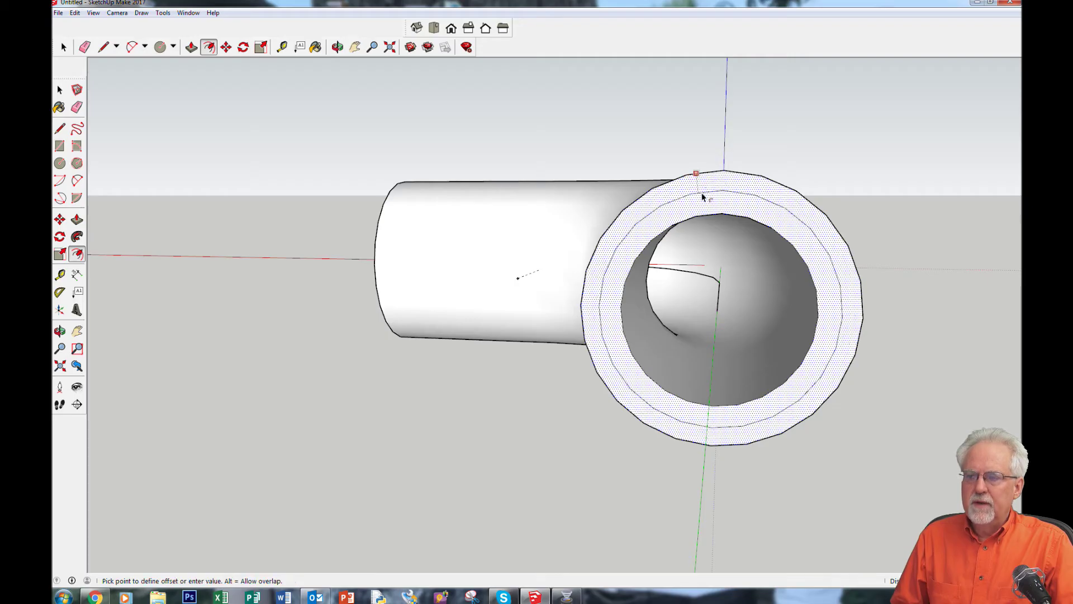
left_click(703, 196)
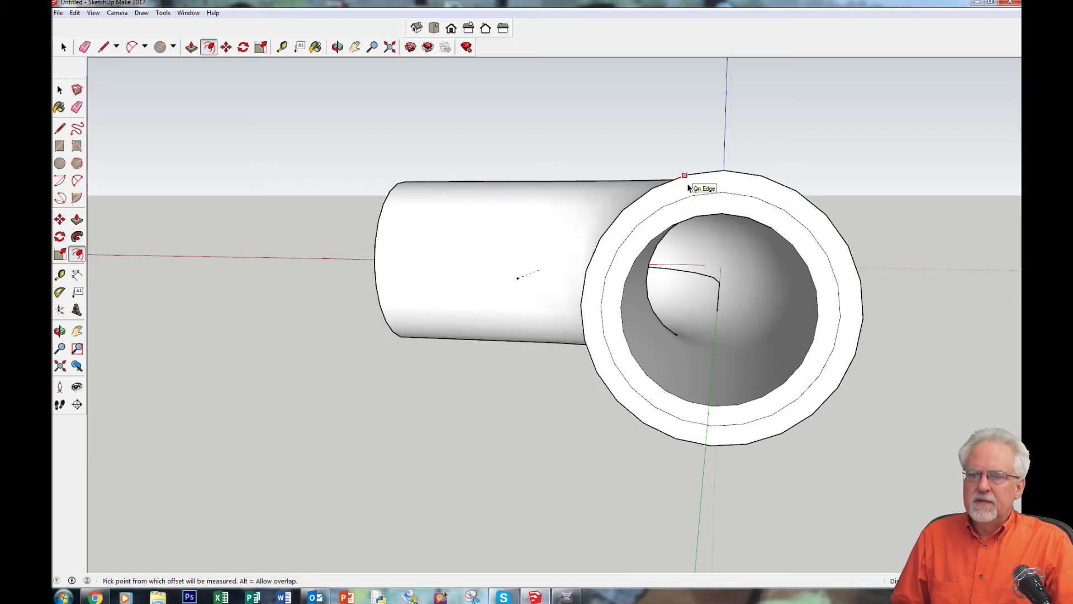
Pull the outer rim band outward into a socket sleeve, undoing a first attempt and redoing it
left_click(64, 47)
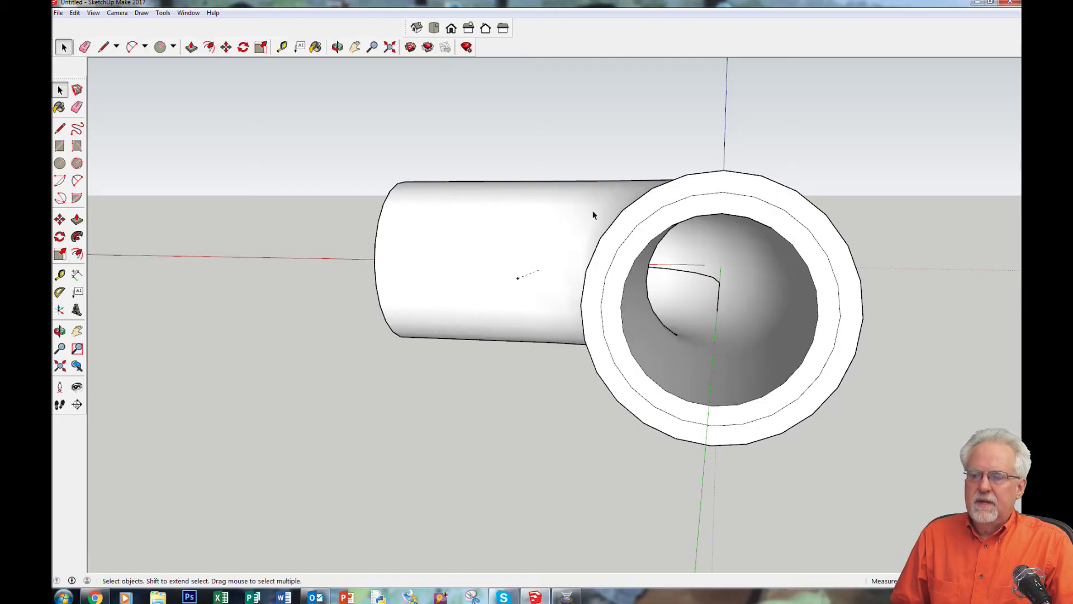
left_click(663, 200)
left_click(77, 219)
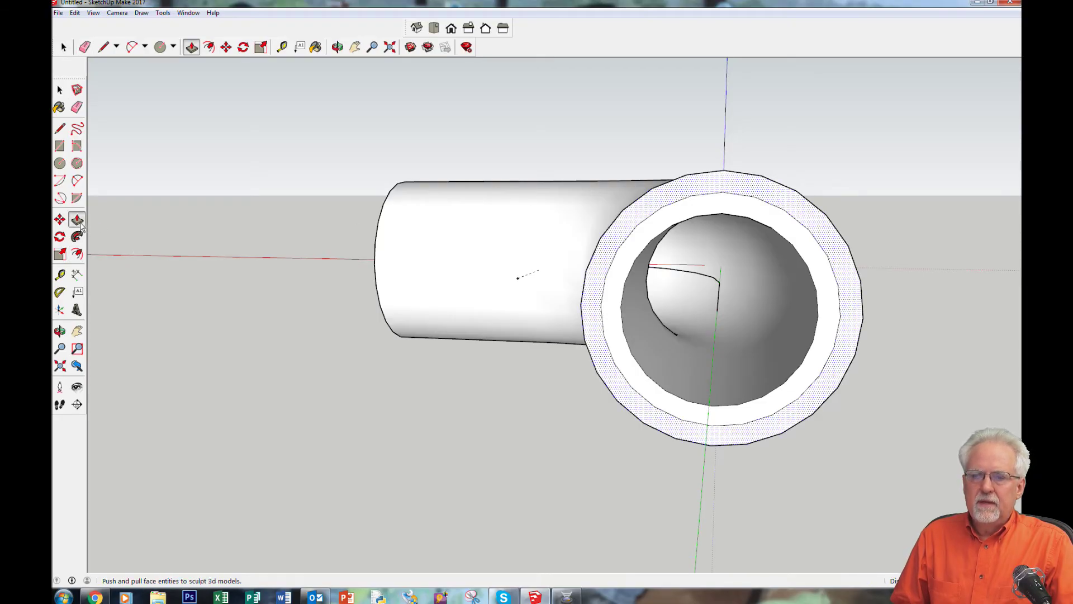
left_click(617, 229)
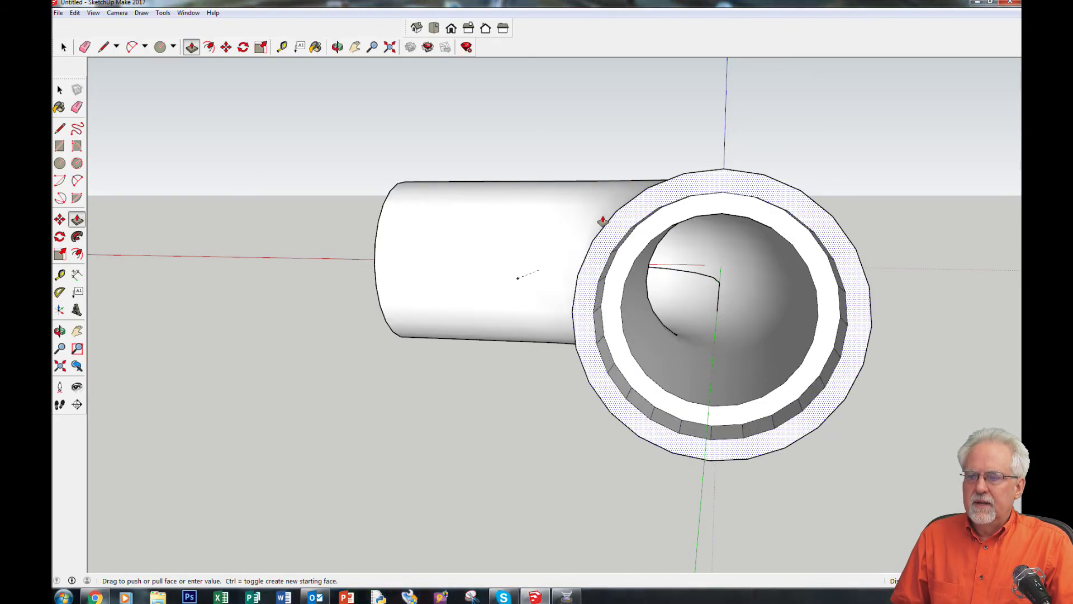
left_click(603, 221)
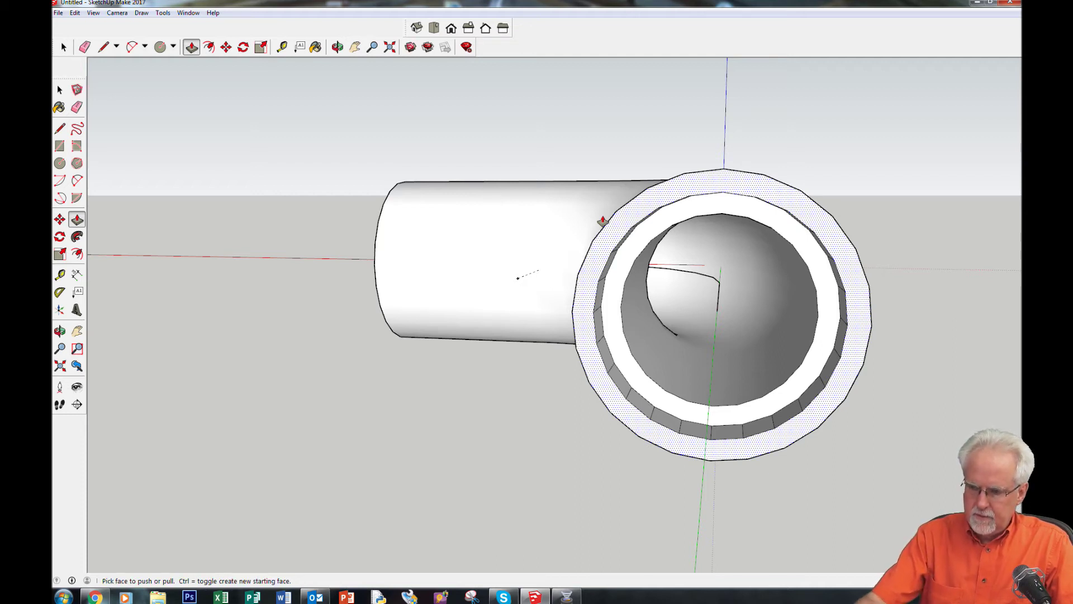
left_click(603, 221)
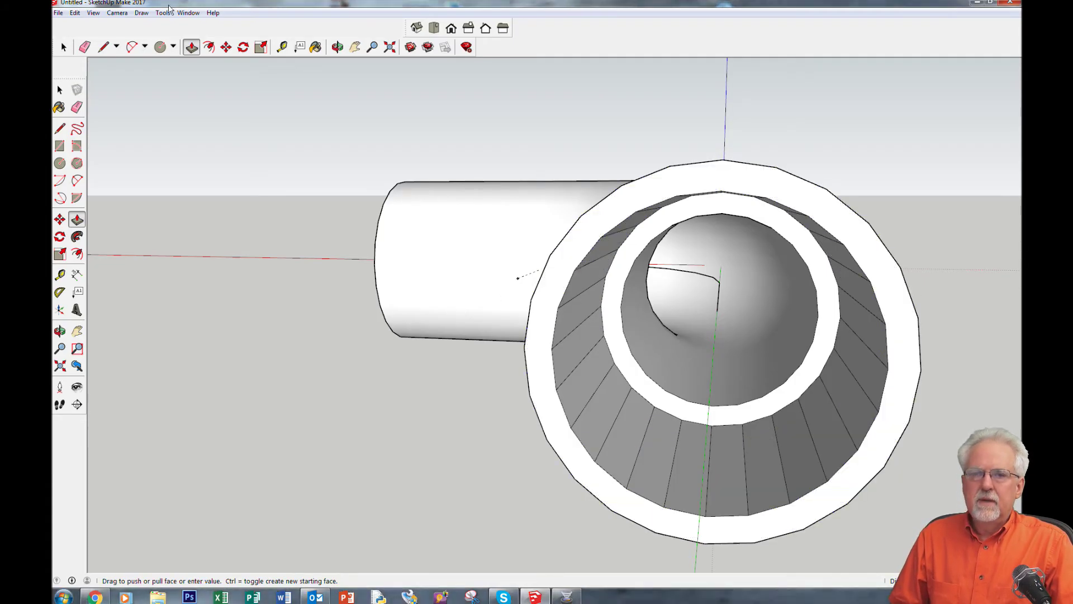
left_click(75, 13)
left_click(98, 23)
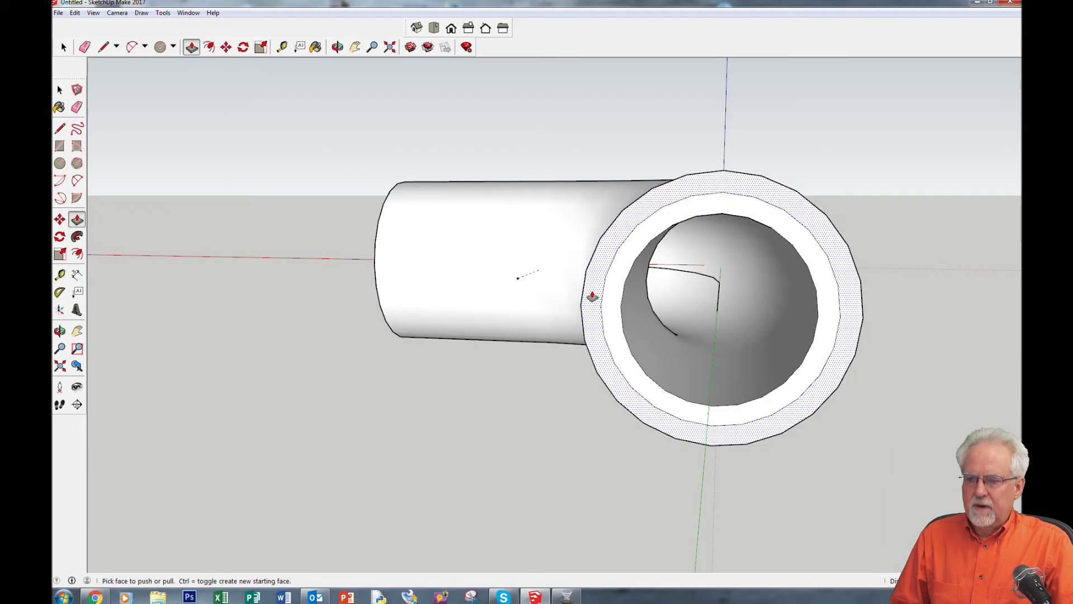
left_click(593, 296)
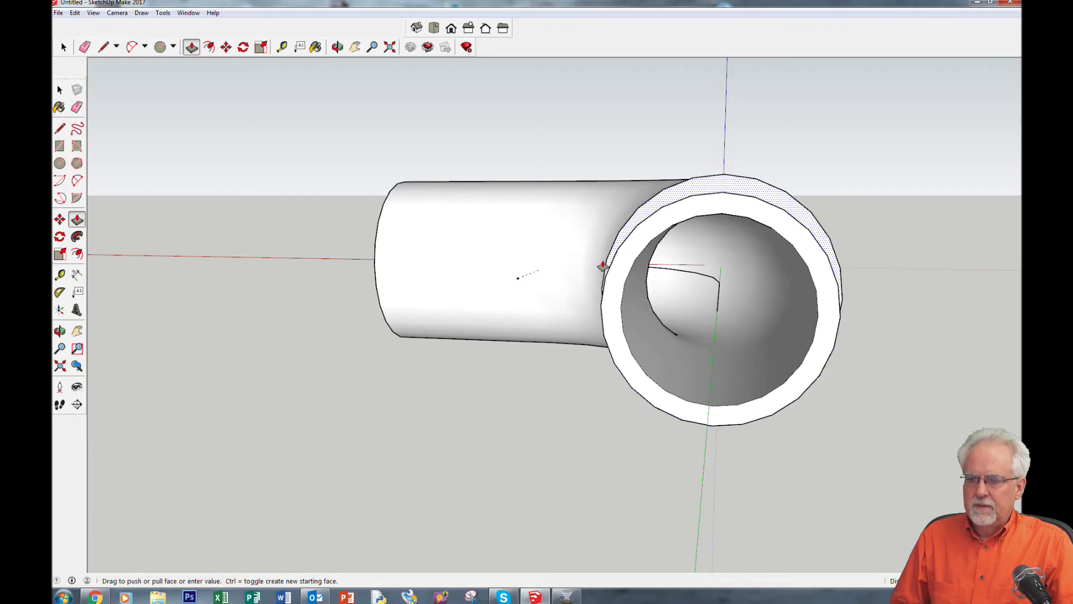
left_click(602, 272)
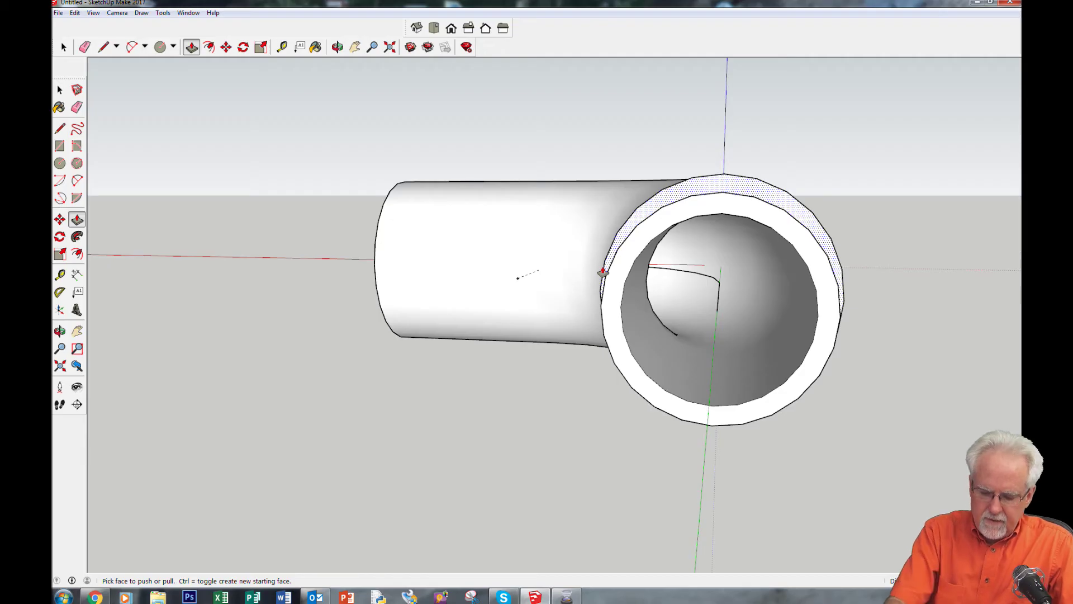
left_click(603, 272)
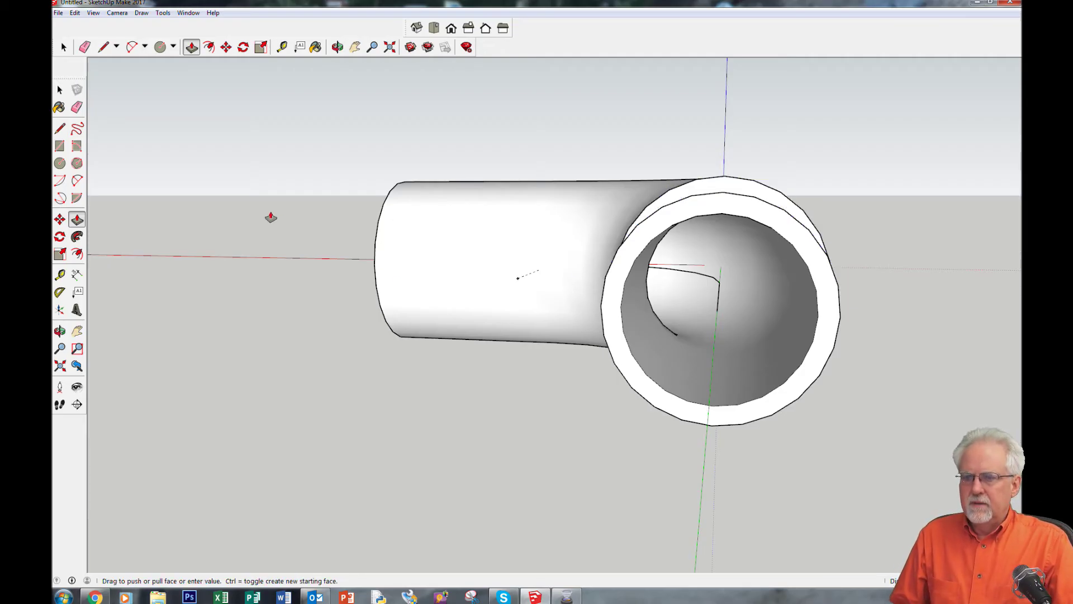
Box-select the entire elbow and apply Soften/Smooth Edges from its context menu
middle_click_drag(270, 218, 619, 307)
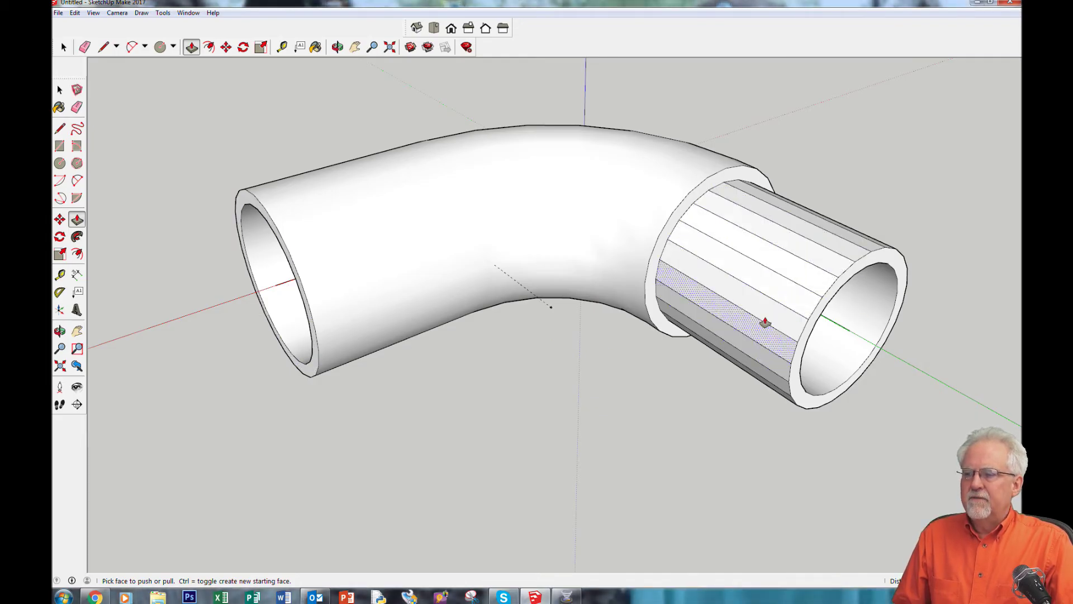
left_click(64, 47)
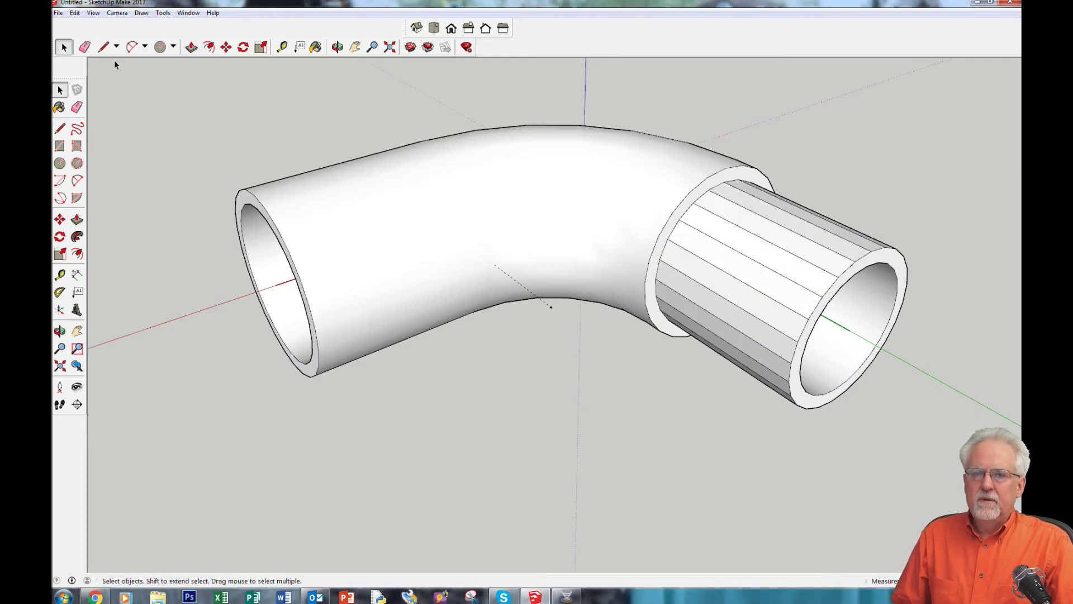
left_click_drag(115, 65, 925, 514)
right_click(718, 278)
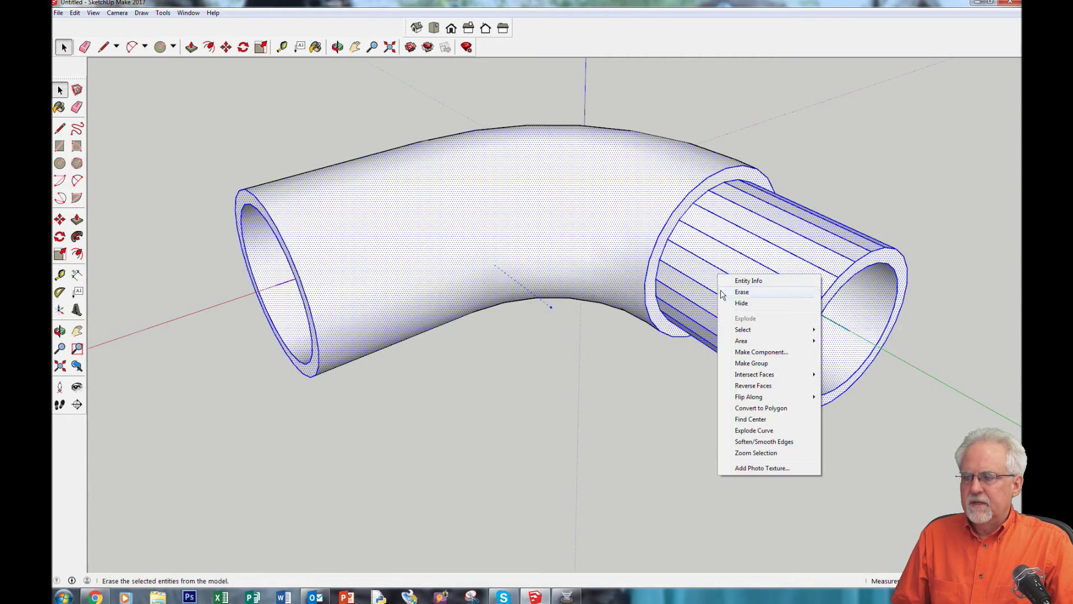
left_click(758, 441)
Check that the socket sleeve and bend are now single smooth surfaces, orbiting to inspect
left_click(697, 306)
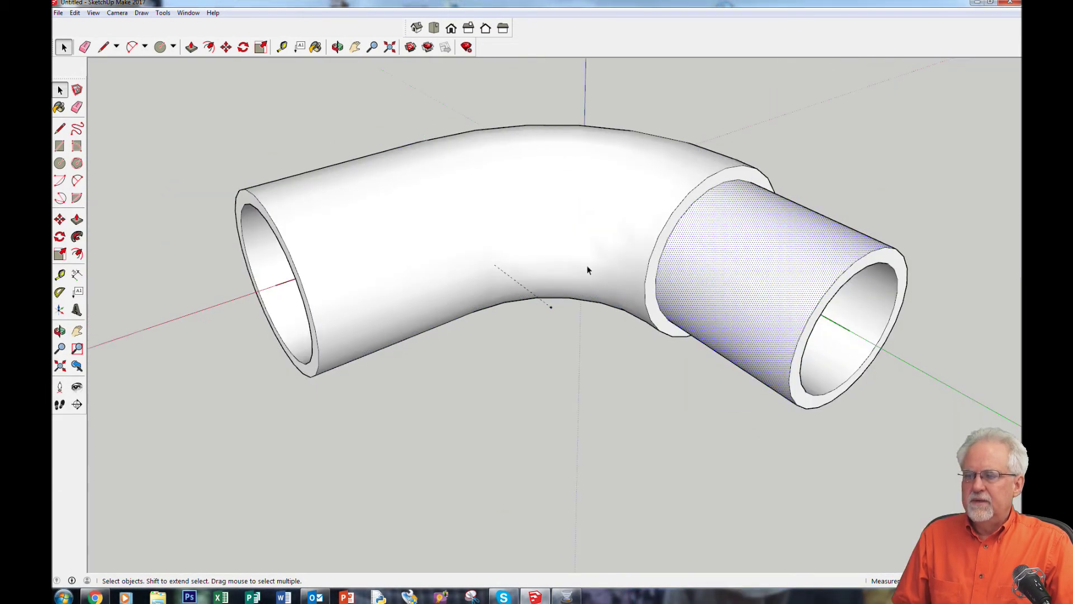
left_click(588, 271)
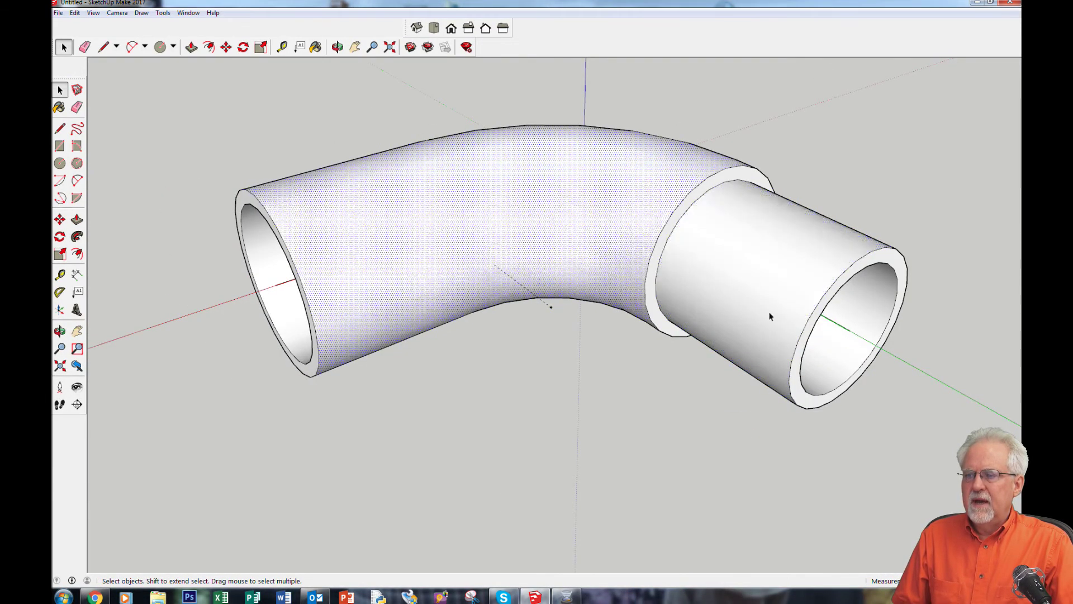
left_click(724, 352)
middle_click_drag(553, 376, 719, 452)
middle_click_drag(218, 286, 365, 194)
Box-select the whole smoothed elbow and choose Make Group from its context menu
scroll(366, 194, "down", 2)
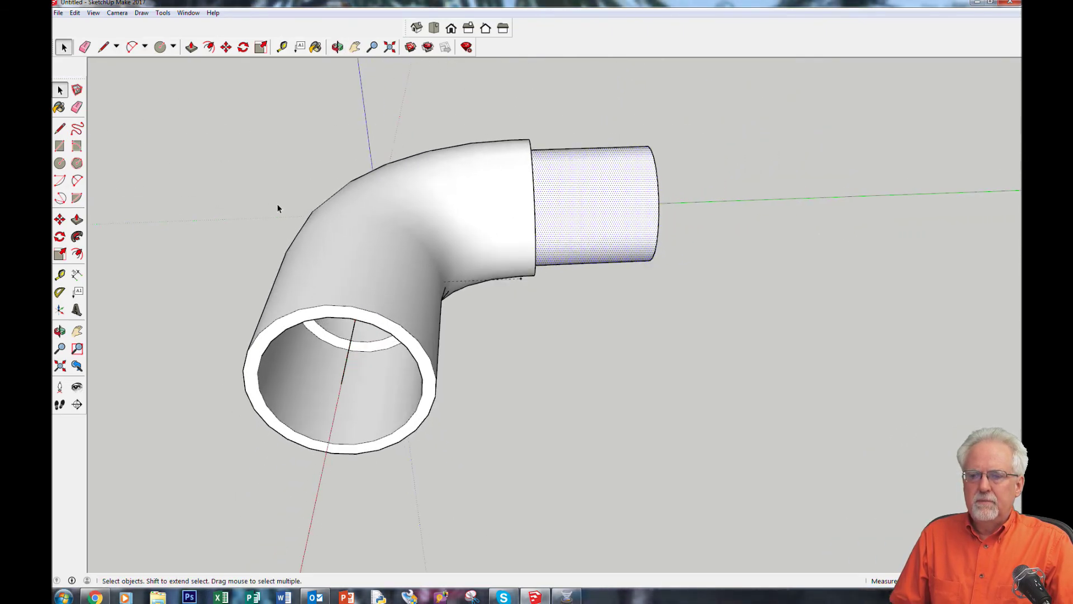
left_click(60, 87)
left_click_drag(188, 107, 752, 517)
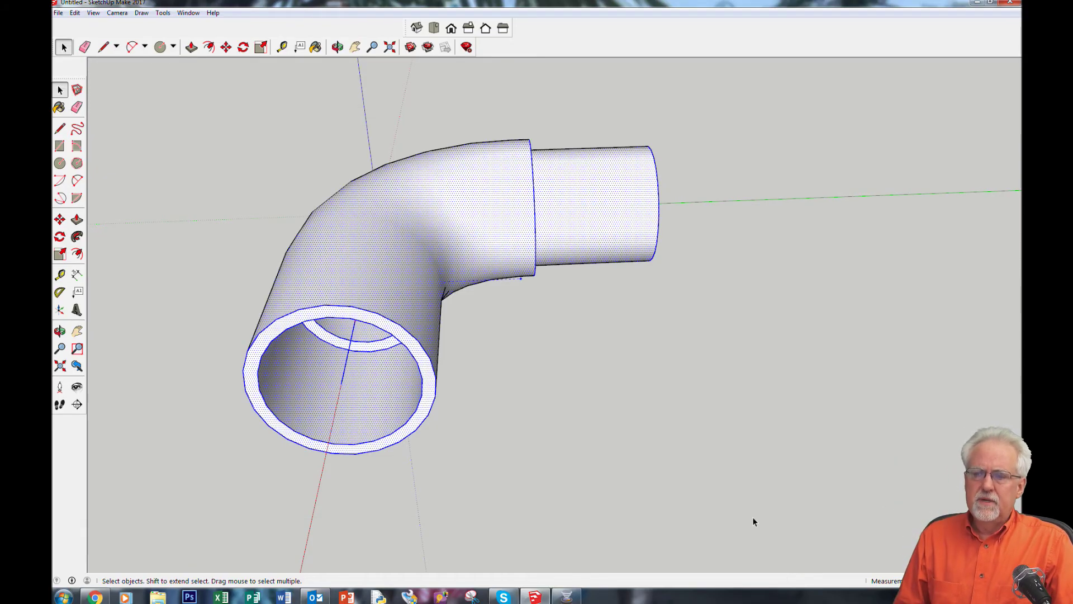
right_click(435, 207)
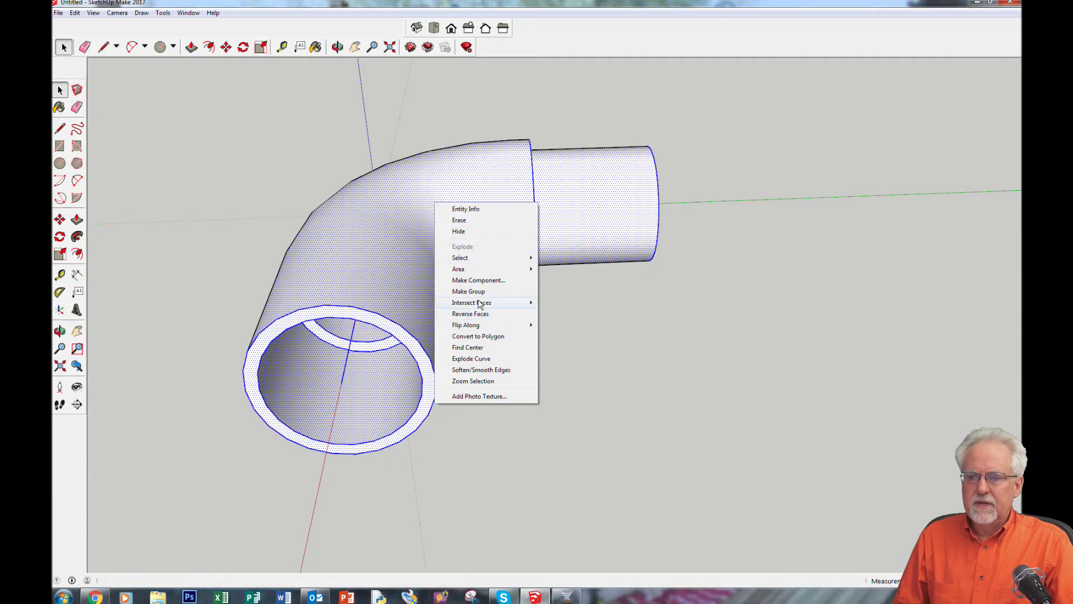
mouse_move(481, 305)
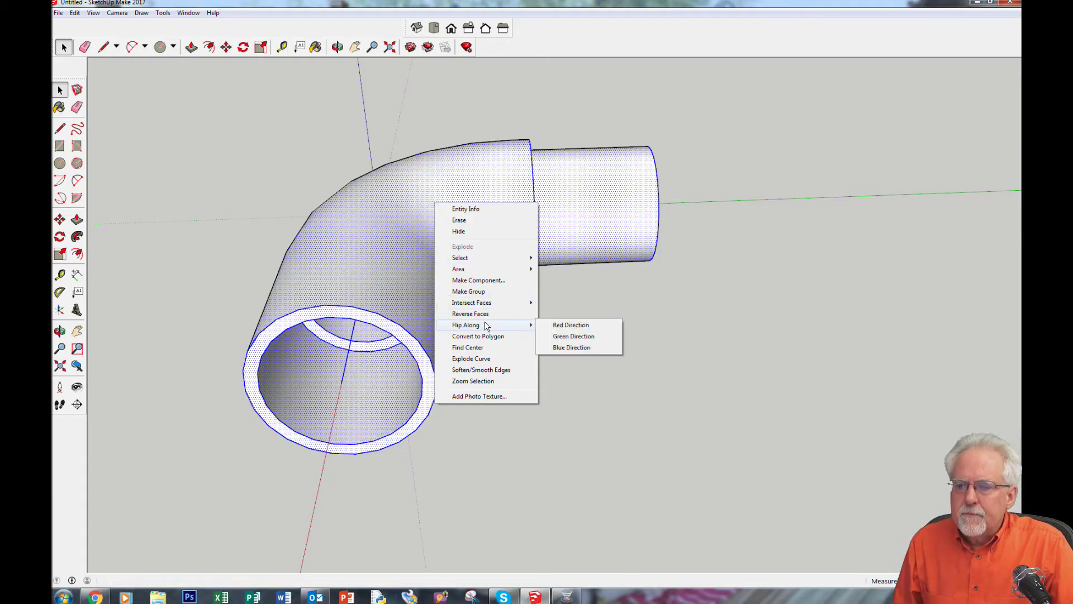
left_click(492, 291)
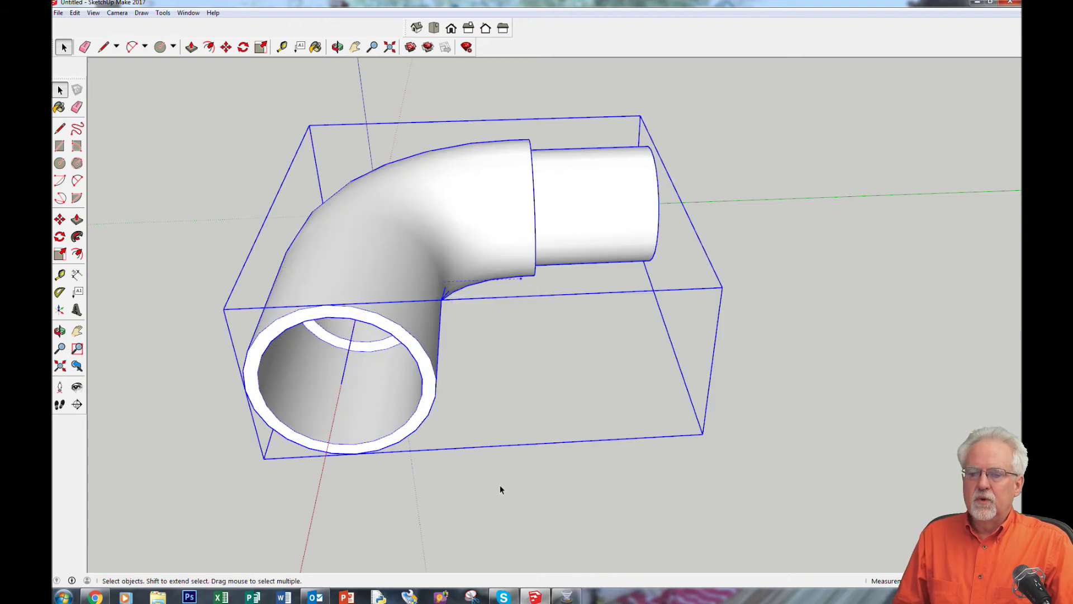
scroll(500, 486, "down", 2)
middle_click_drag(500, 493, 617, 460)
scroll(575, 457, "down", 4)
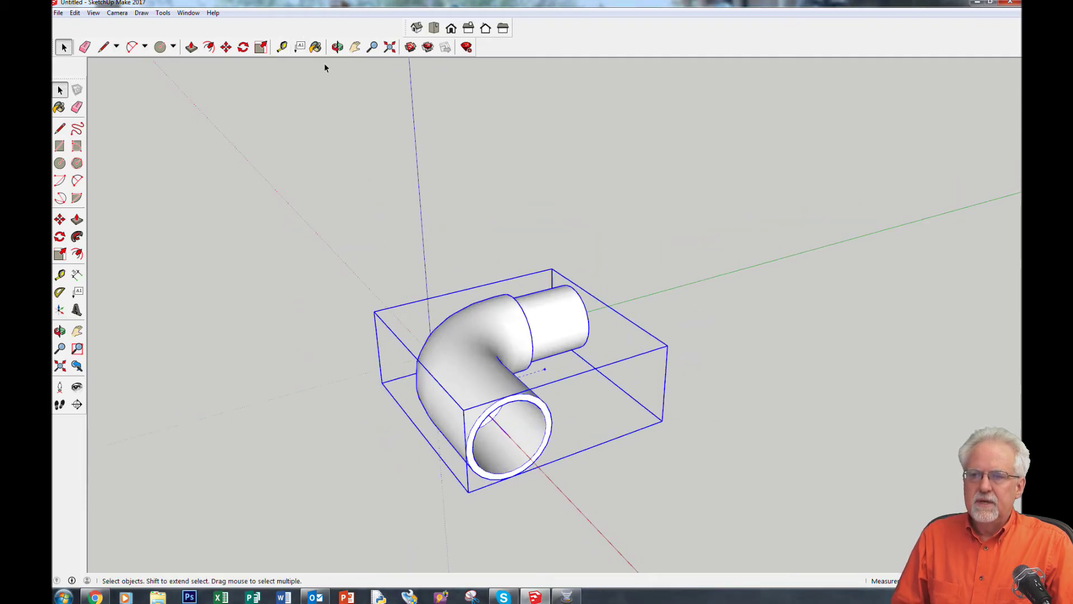
Copy the grouped elbow with Move plus Ctrl, setting the duplicate beside the original
left_click(355, 47)
left_click_drag(469, 359, 366, 171)
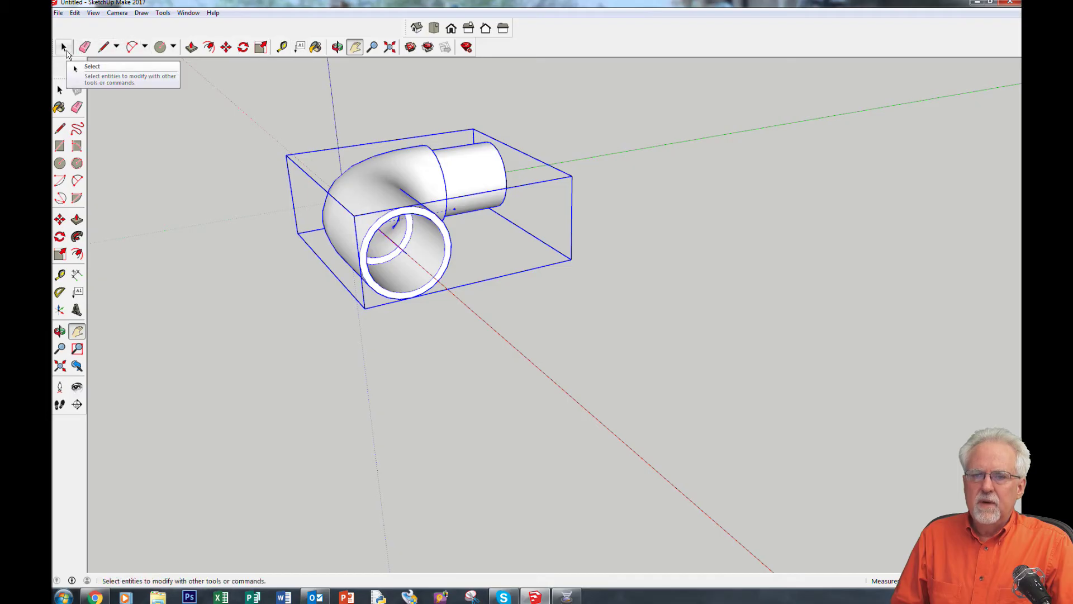
left_click(225, 48)
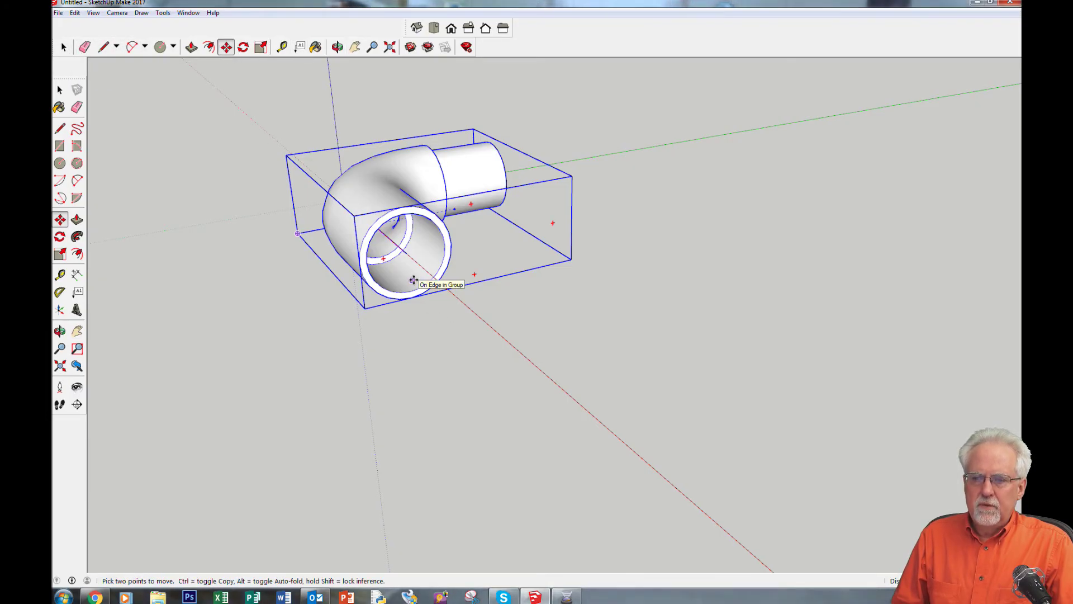
left_click_drag(413, 280, 549, 402)
key("ctrl")
middle_click_drag(290, 285, 505, 546)
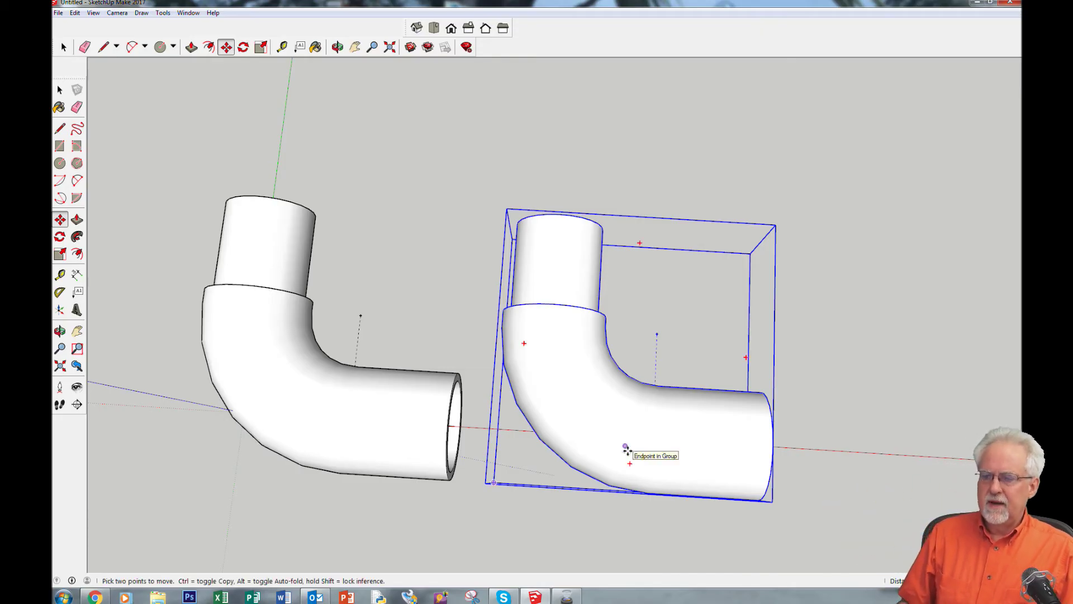
Flip the copied elbow along Group's Red, then along Group's Blue
right_click(637, 417)
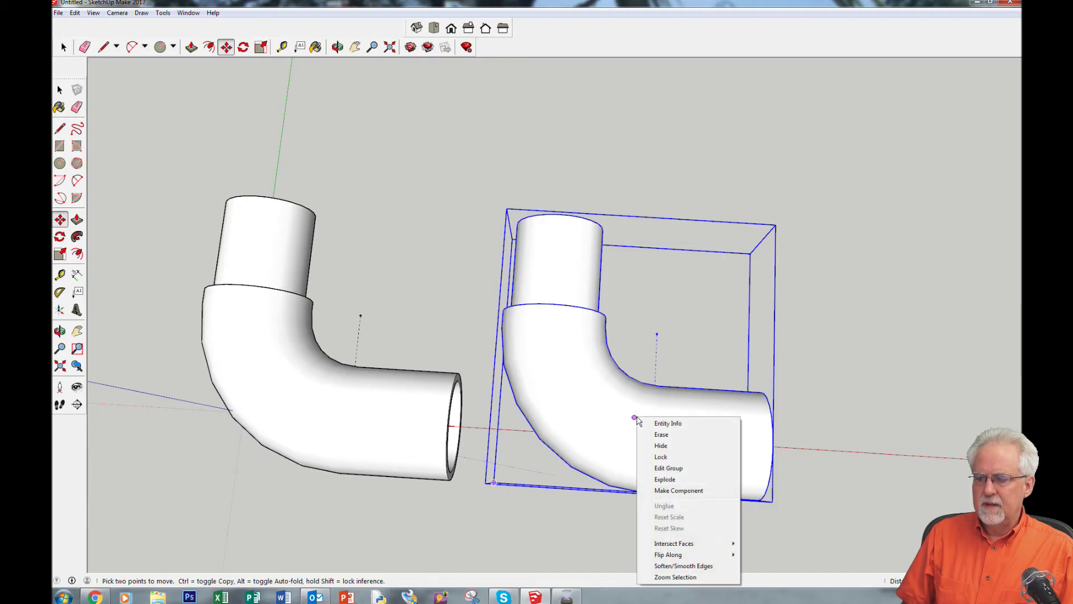
mouse_move(686, 557)
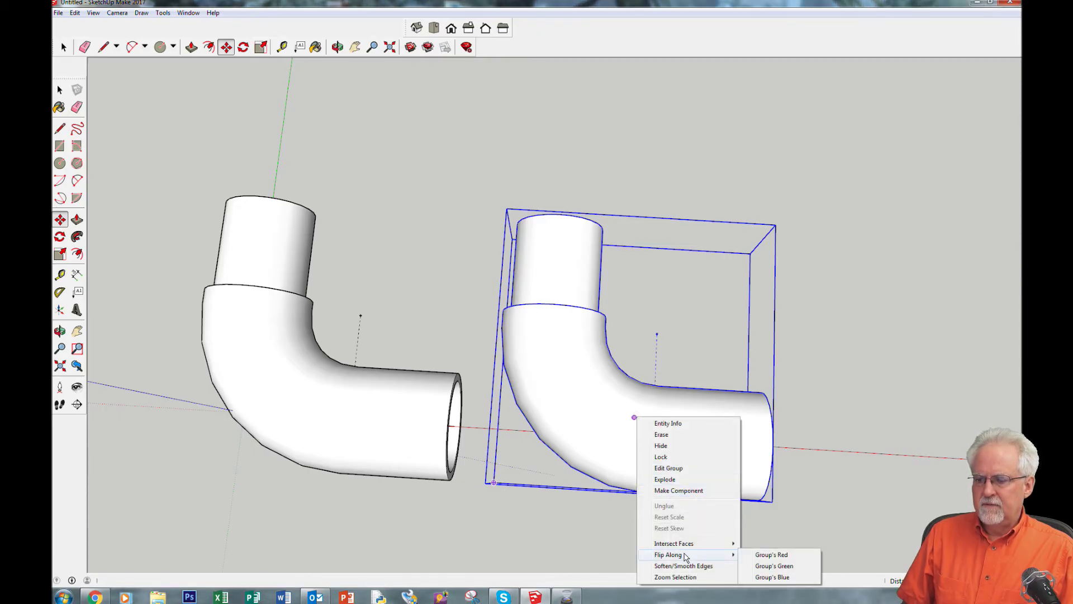
left_click(765, 555)
right_click(686, 437)
mouse_move(726, 410)
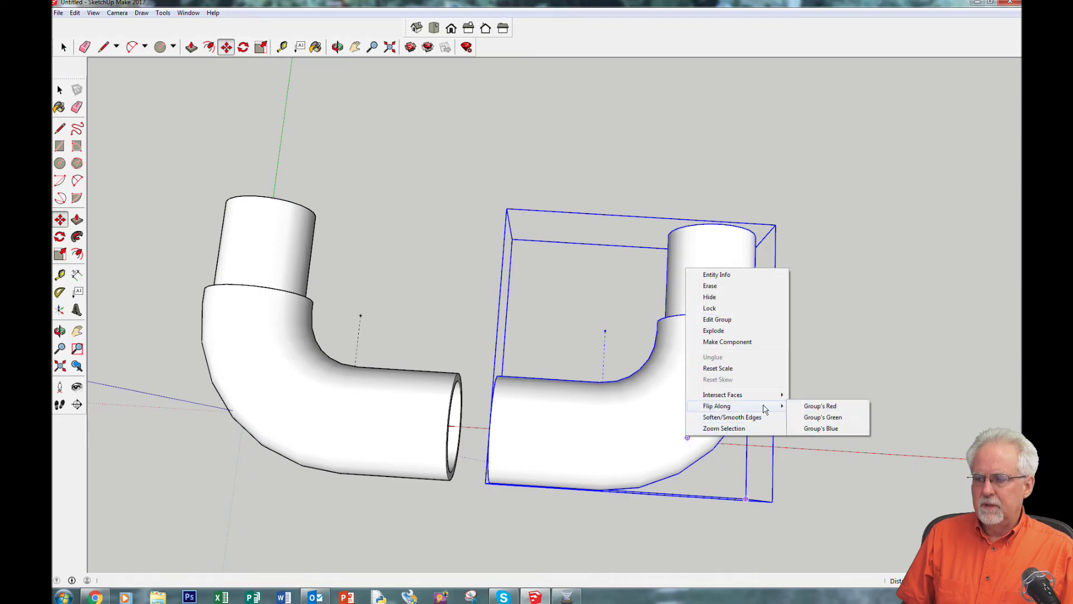
left_click(820, 429)
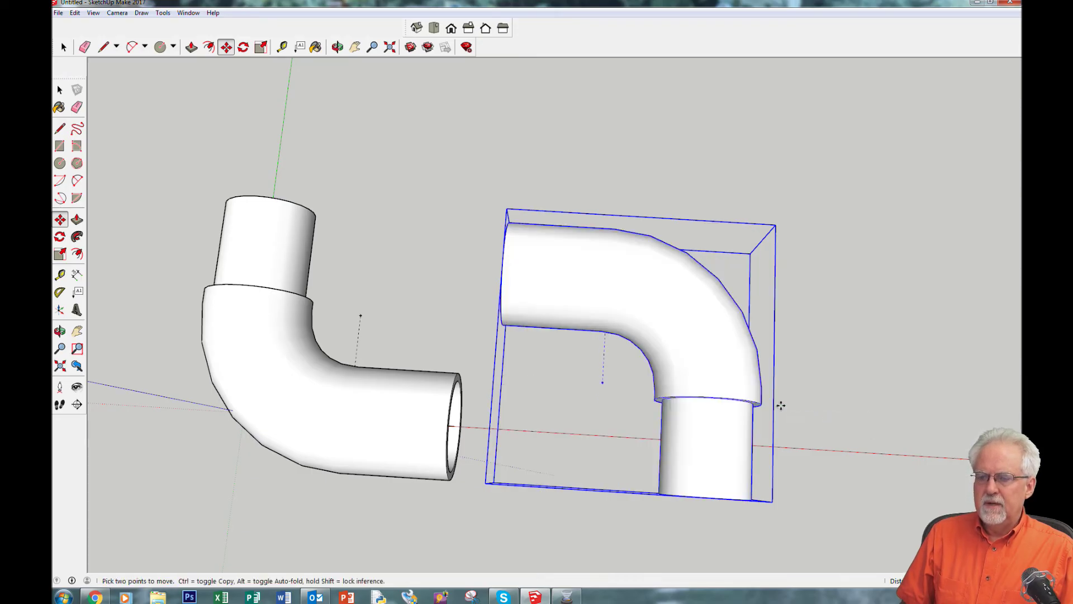
Move the flipped copy close to the first elbow, undo a stray move, and deselect
left_click(697, 309)
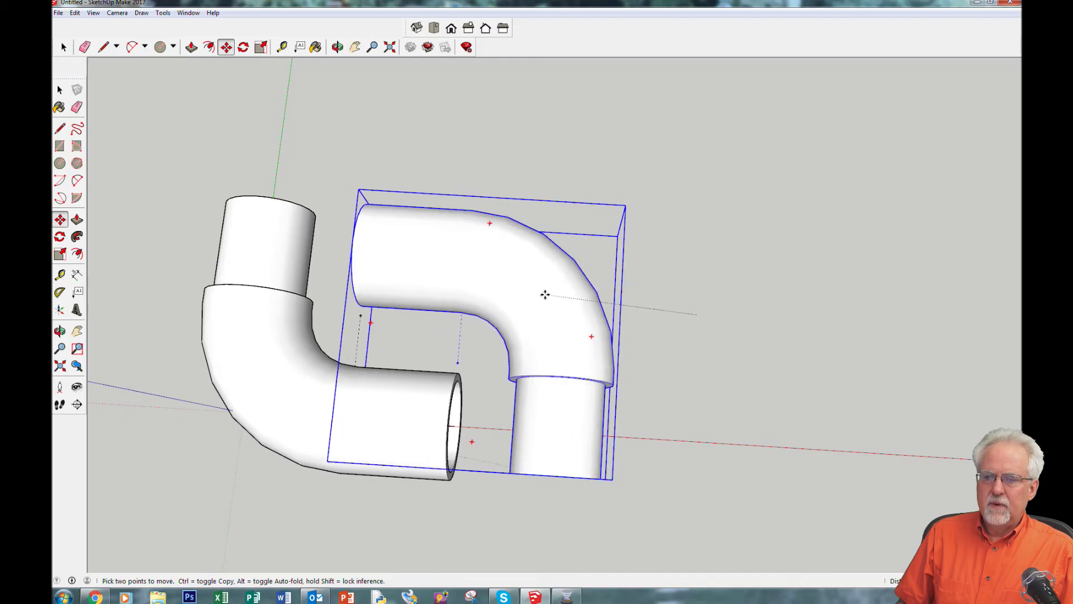
left_click(551, 298)
middle_click_drag(731, 372, 556, 532)
left_click(563, 436)
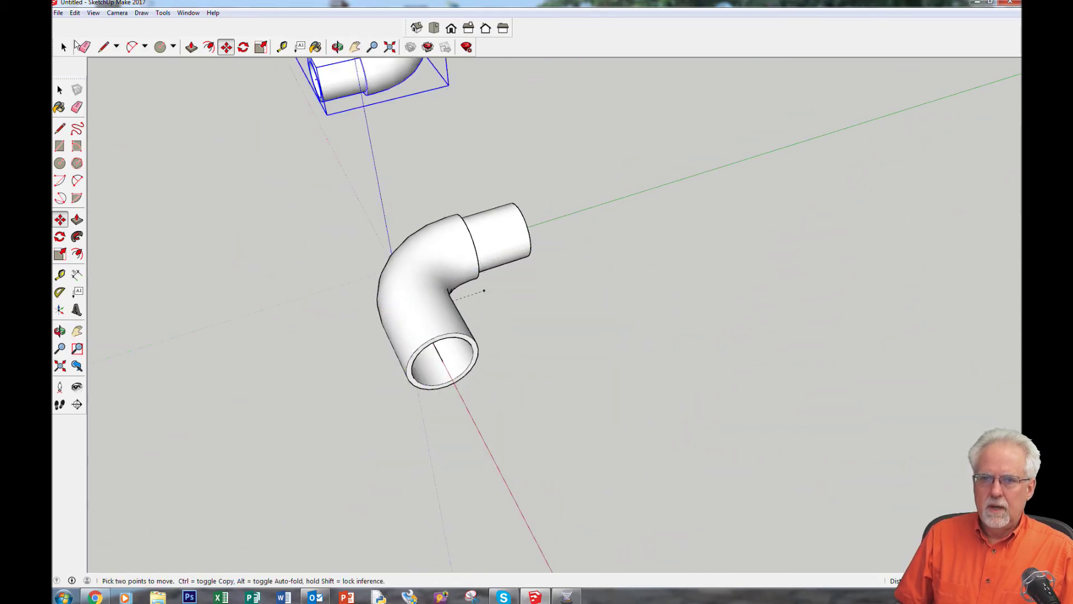
left_click(75, 12)
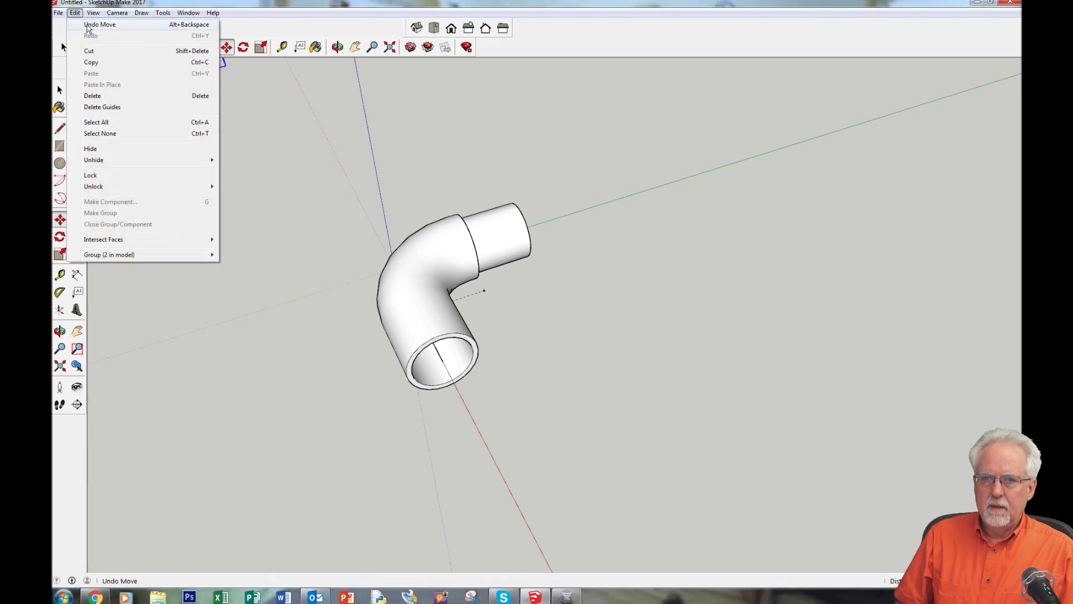
left_click(84, 23)
left_click(62, 49)
left_click(755, 530)
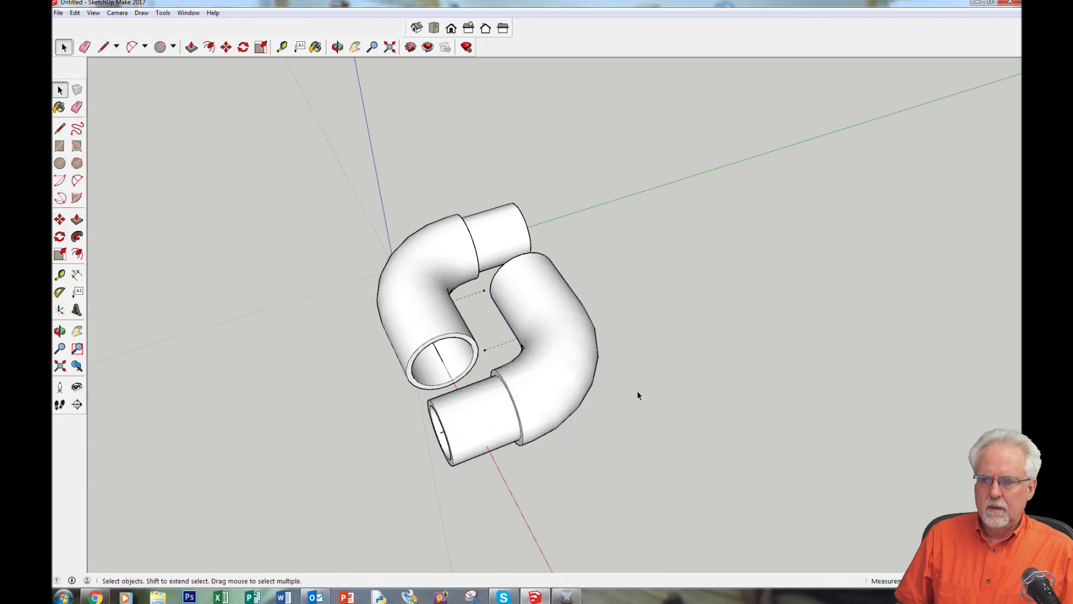
scroll(657, 400, "up", 4)
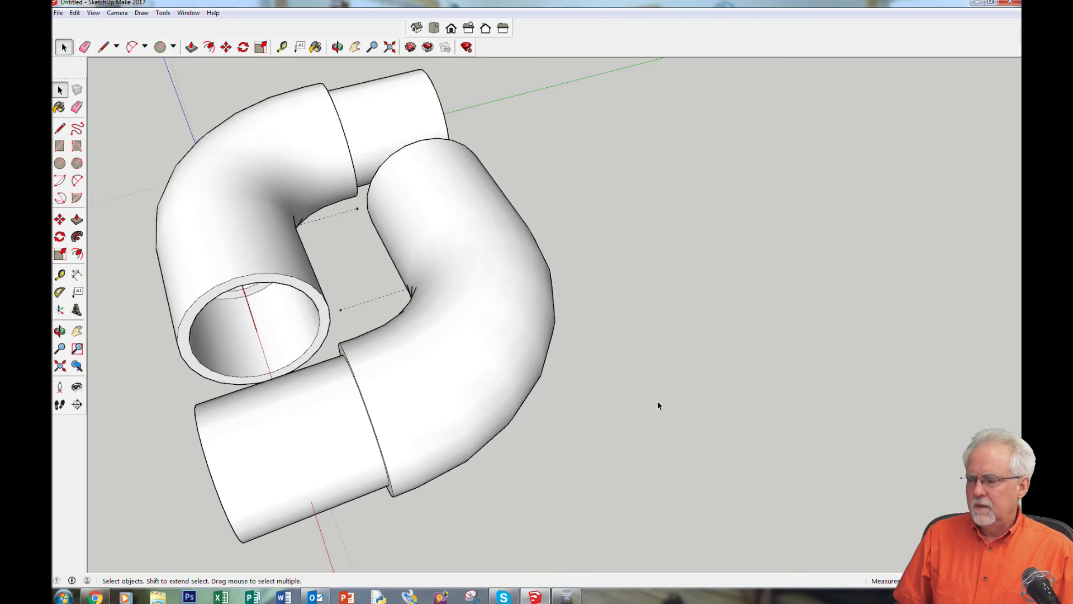
middle_click_drag(615, 393, 754, 316)
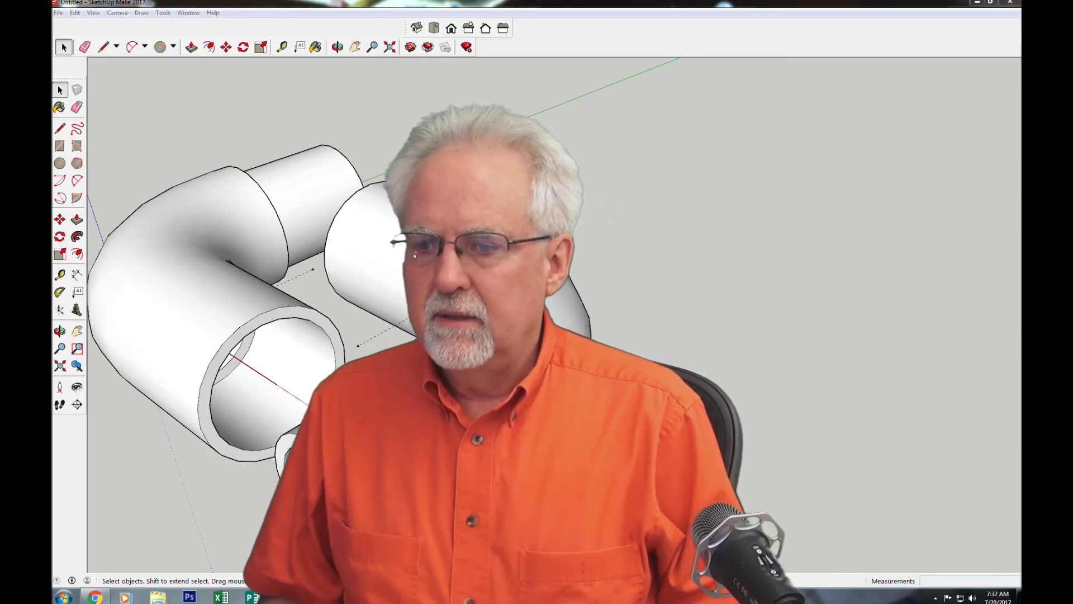
Pan up, orbit closer, and pan right to center both mirrored elbows on screen
left_click(355, 47)
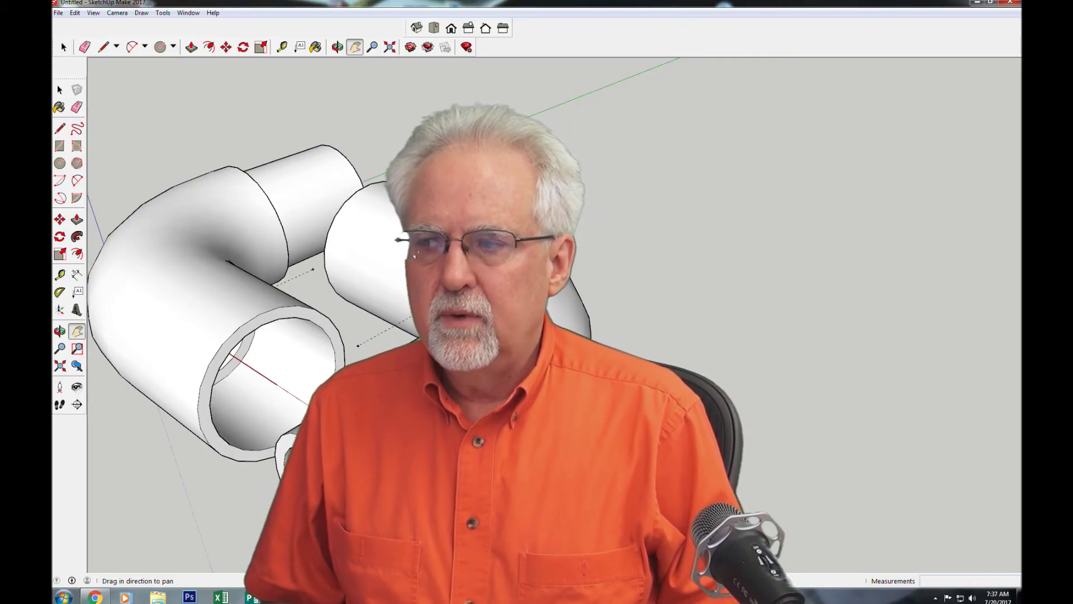
left_click_drag(391, 280, 396, 246)
middle_click_drag(396, 246, 447, 212)
key("h")
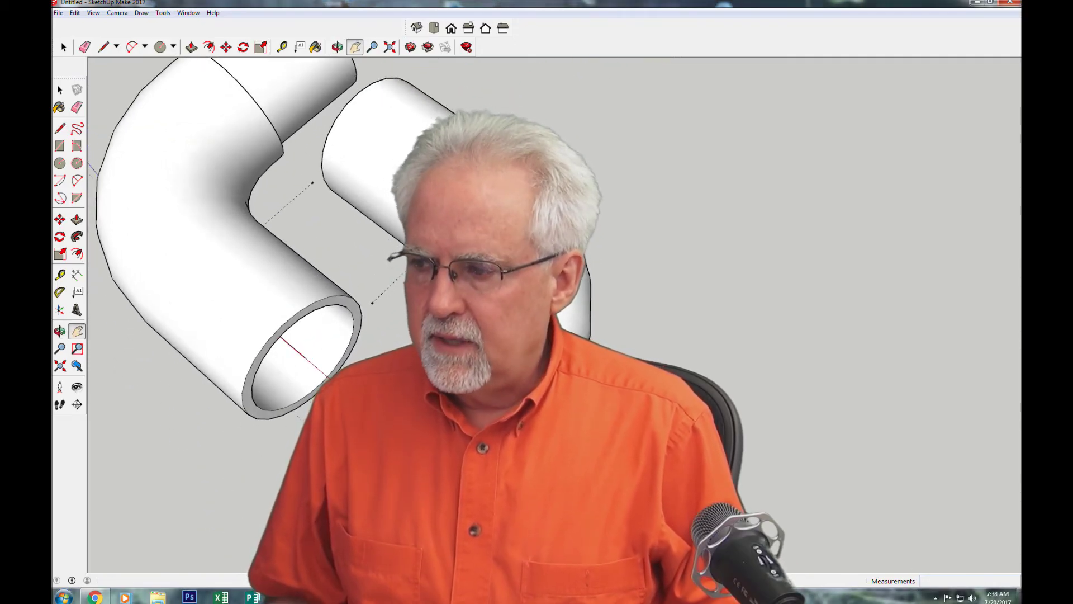
left_click_drag(503, 280, 671, 313)
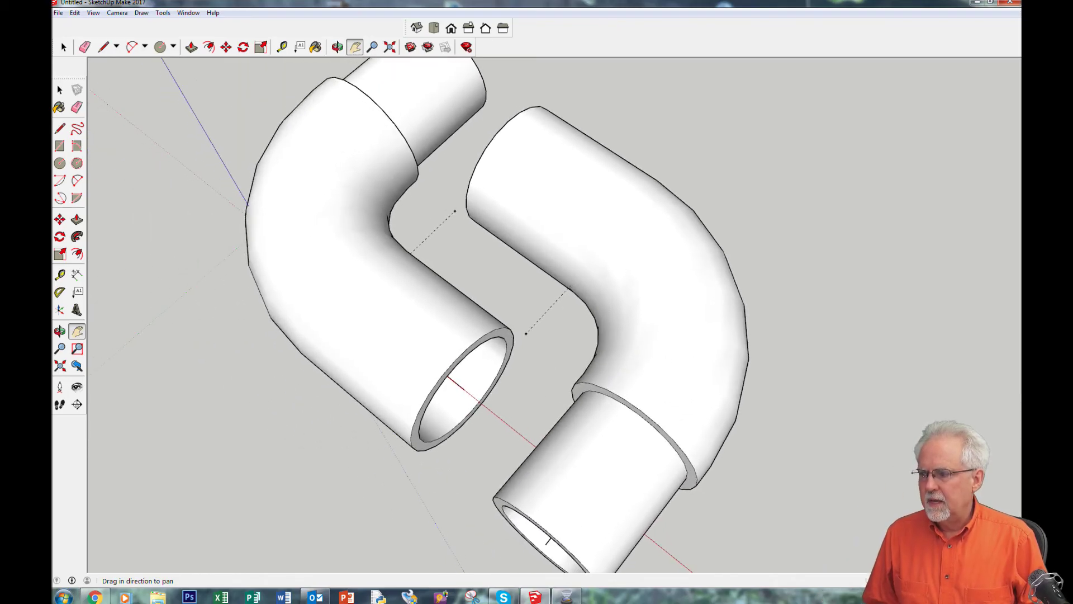